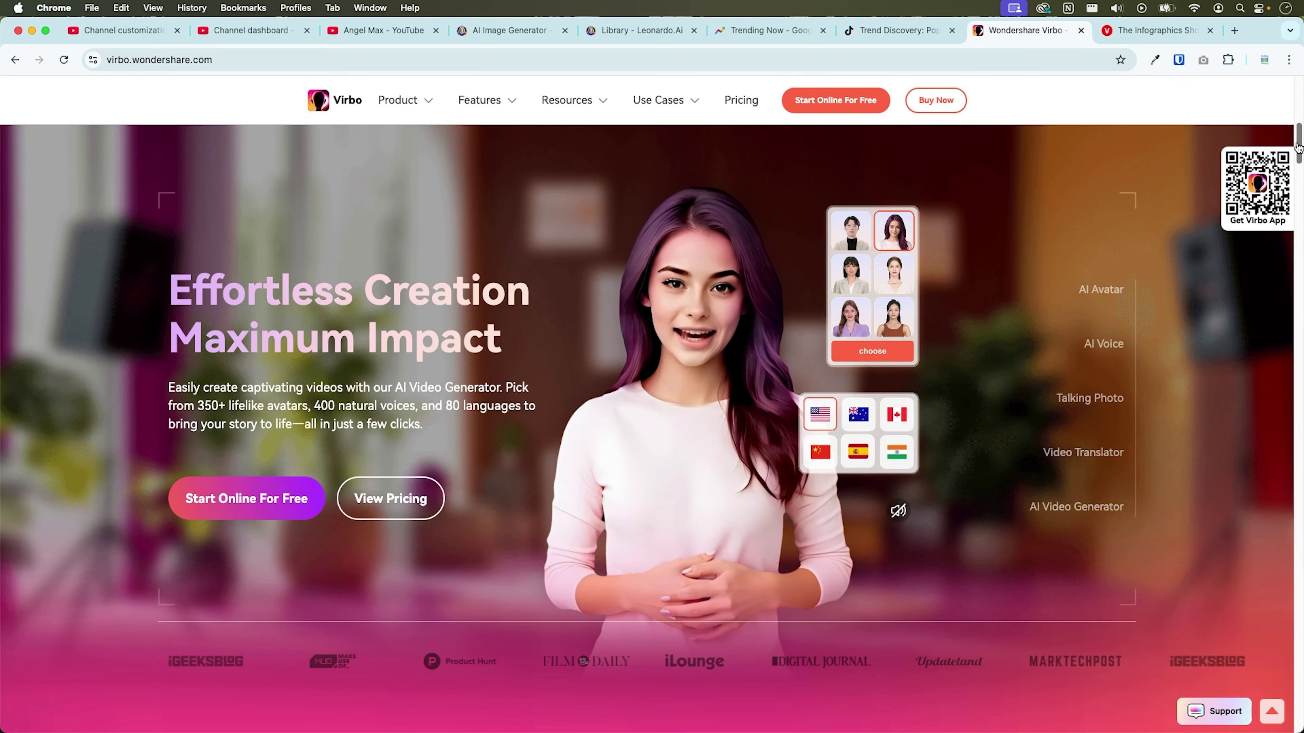
left_click_drag(1298, 154, 1298, 261)
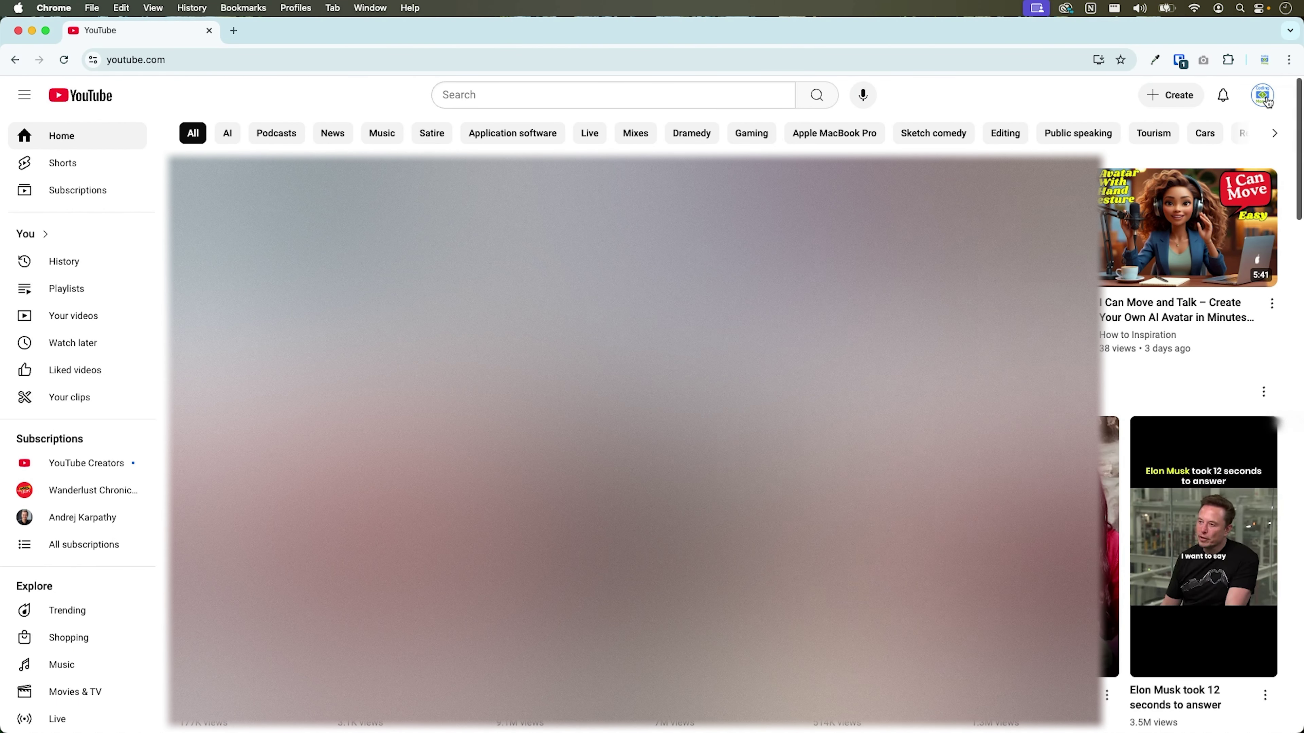
- View all channels of the current YouTube account and start creating a new channel
left_click(1265, 98)
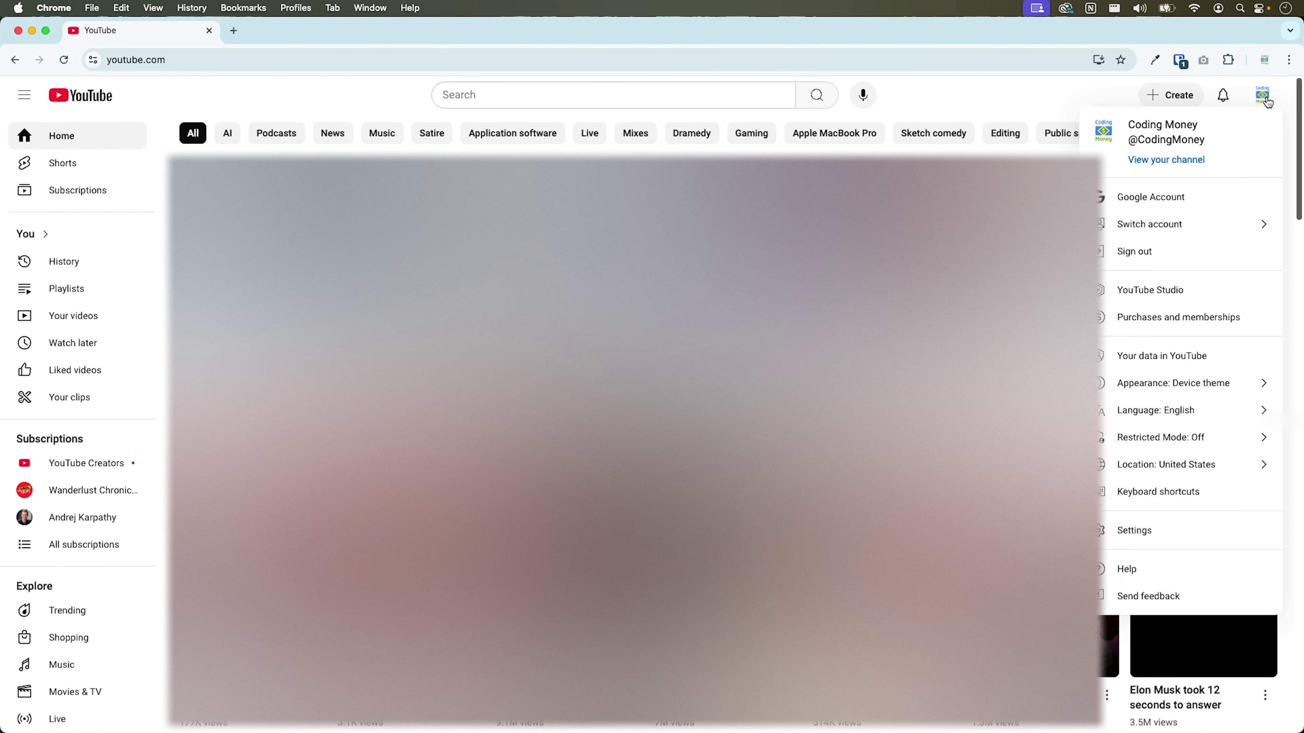
left_click(1168, 229)
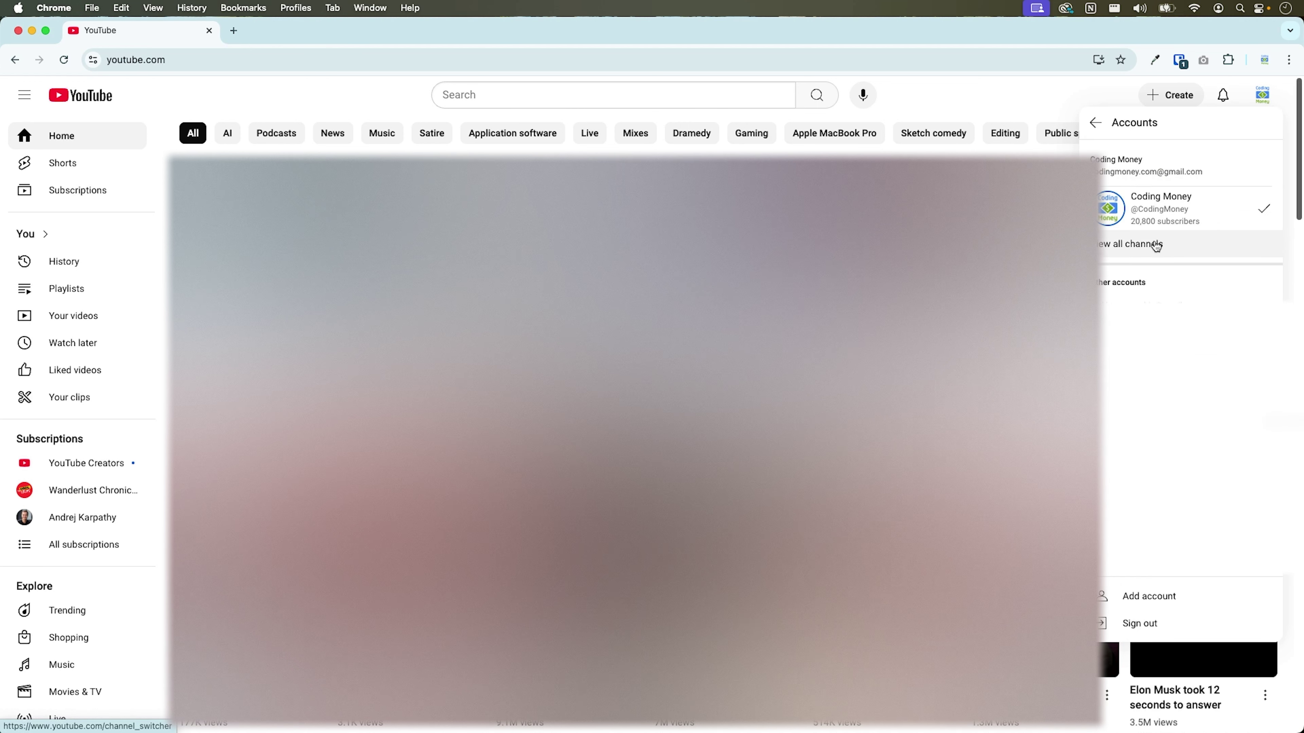
left_click(1156, 246)
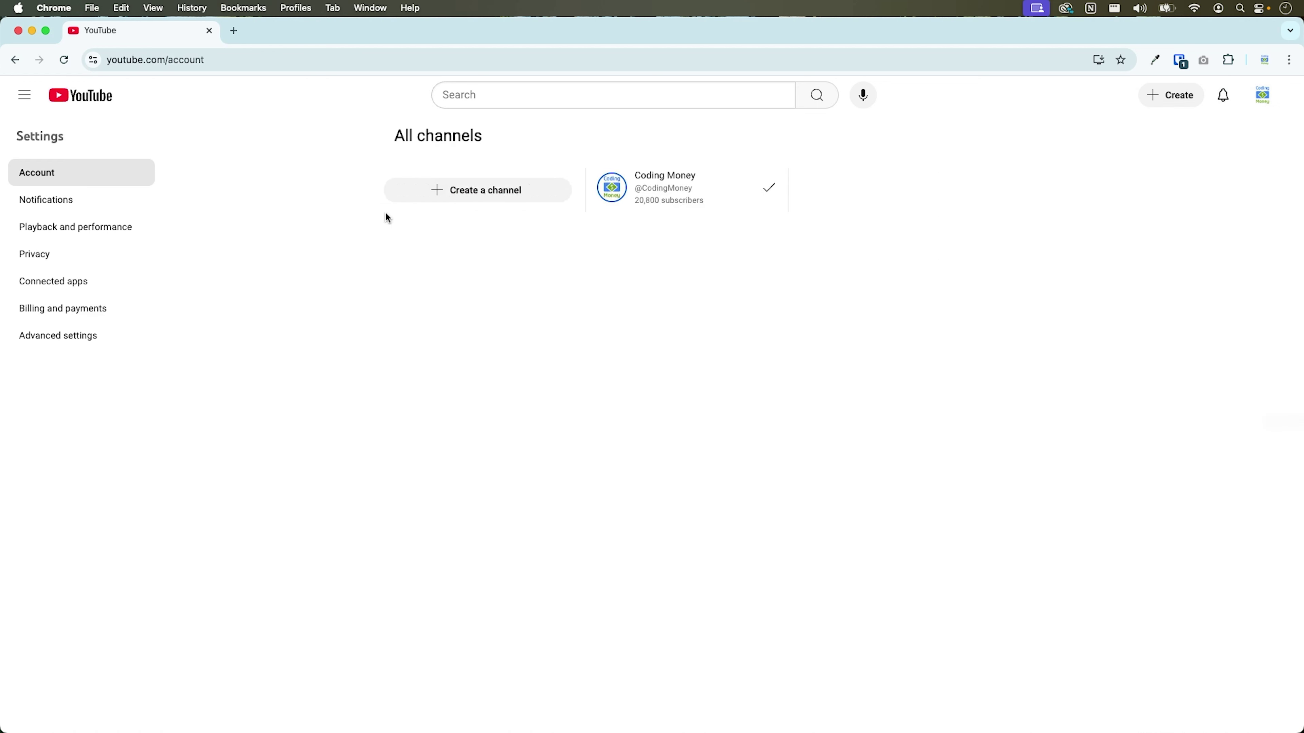
left_click(478, 191)
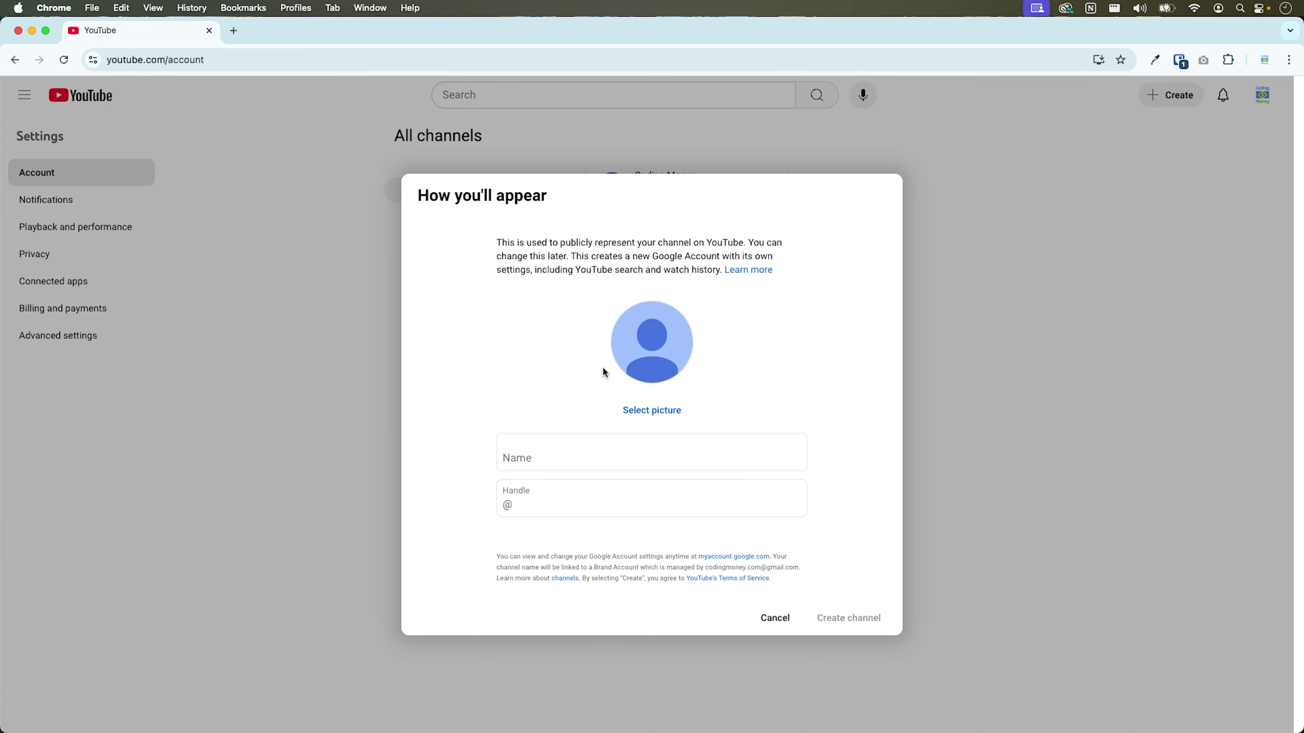
- Upload the AI and News logo from the computer as the new channel's picture and accept the crop
left_click(674, 416)
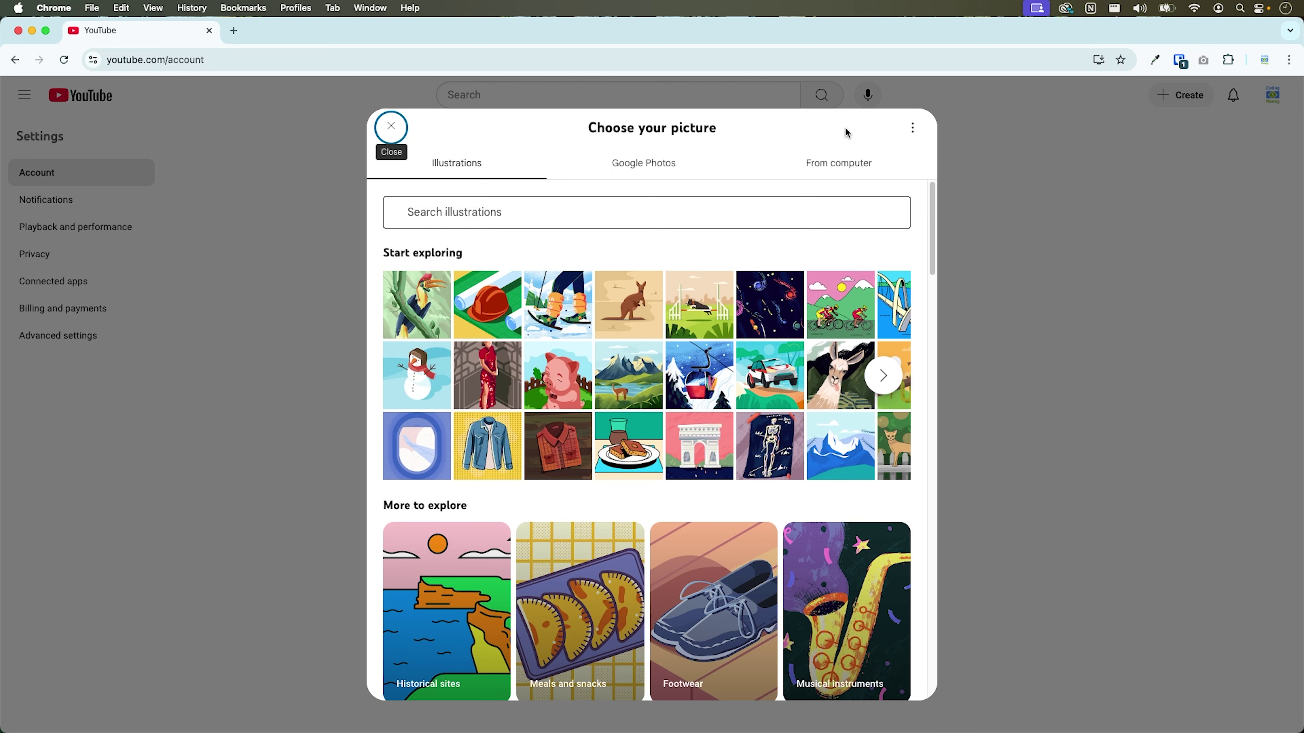
left_click(859, 171)
left_click(633, 465)
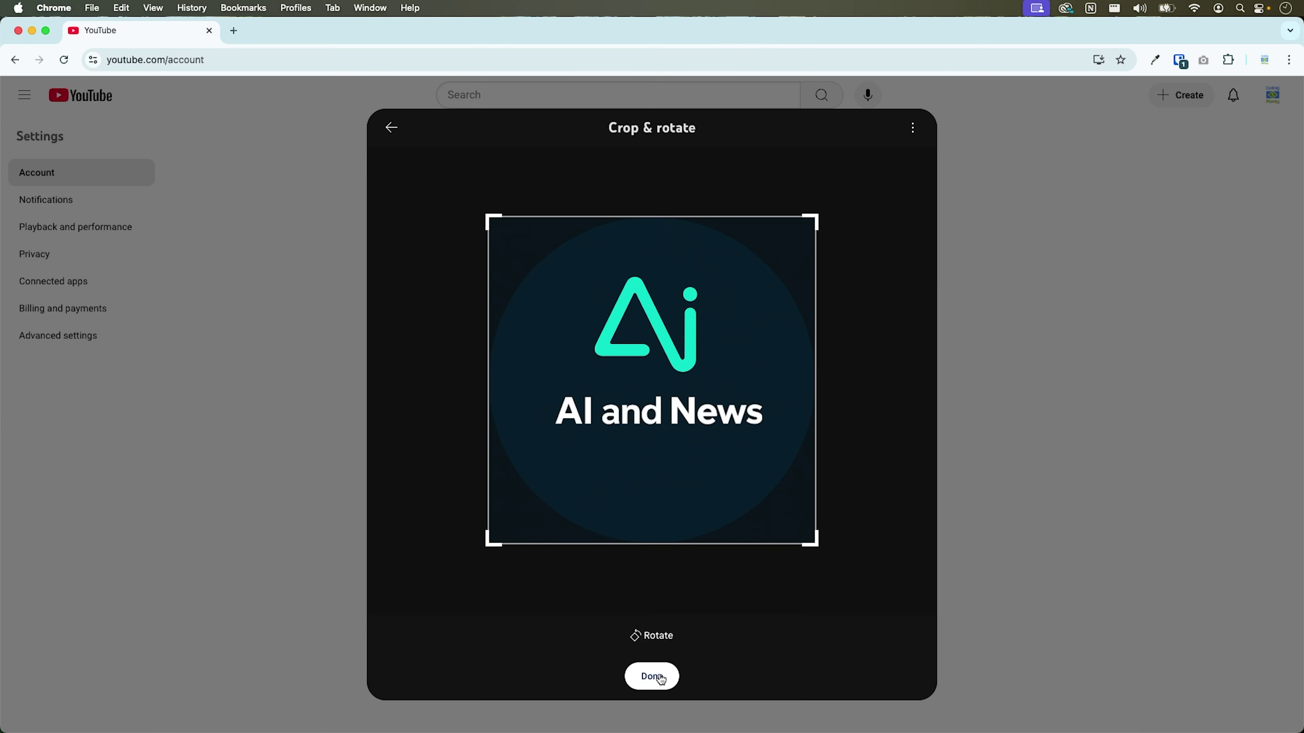
left_click(652, 677)
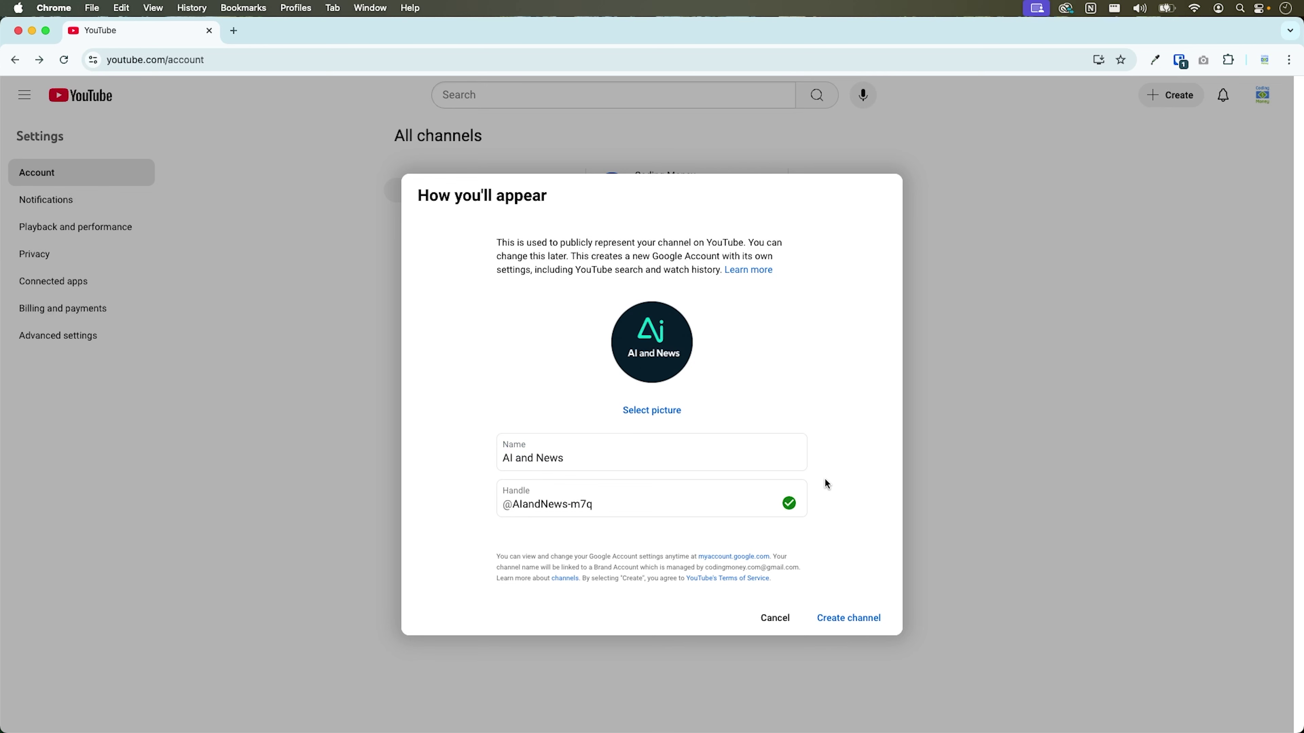
left_click(624, 505)
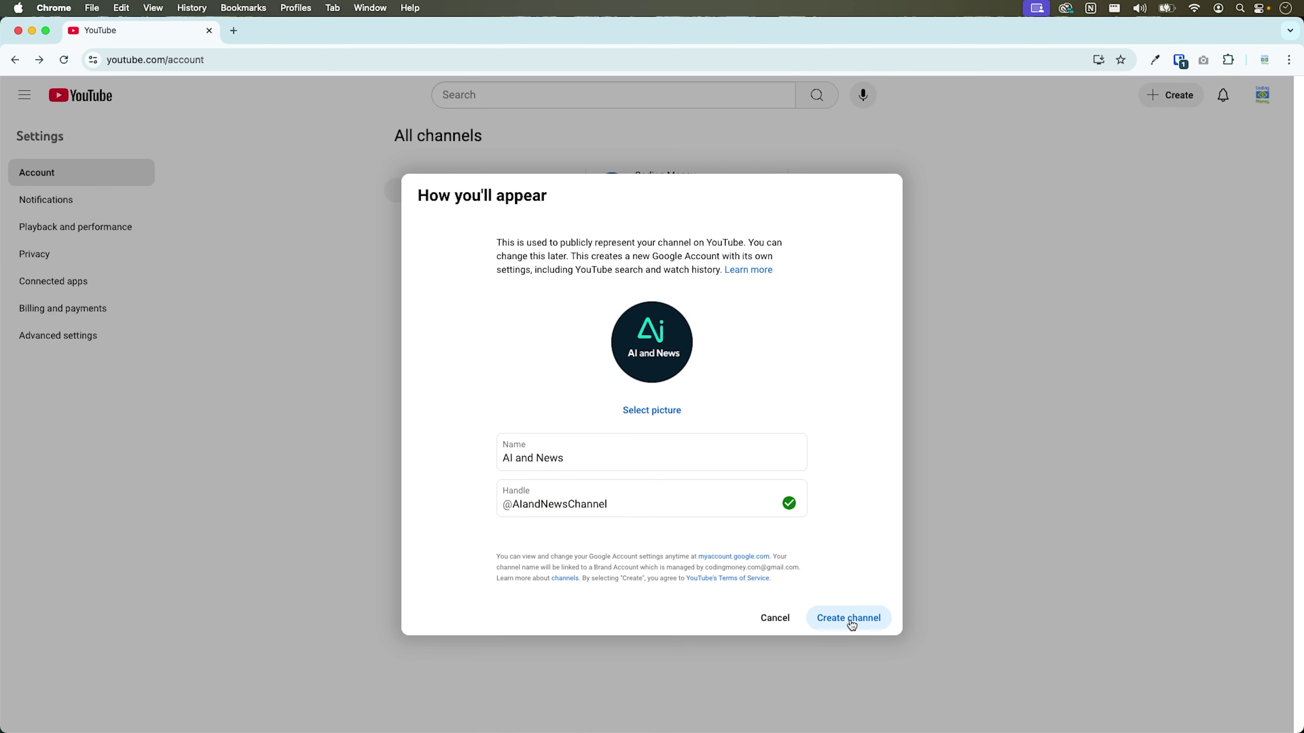
left_click(849, 618)
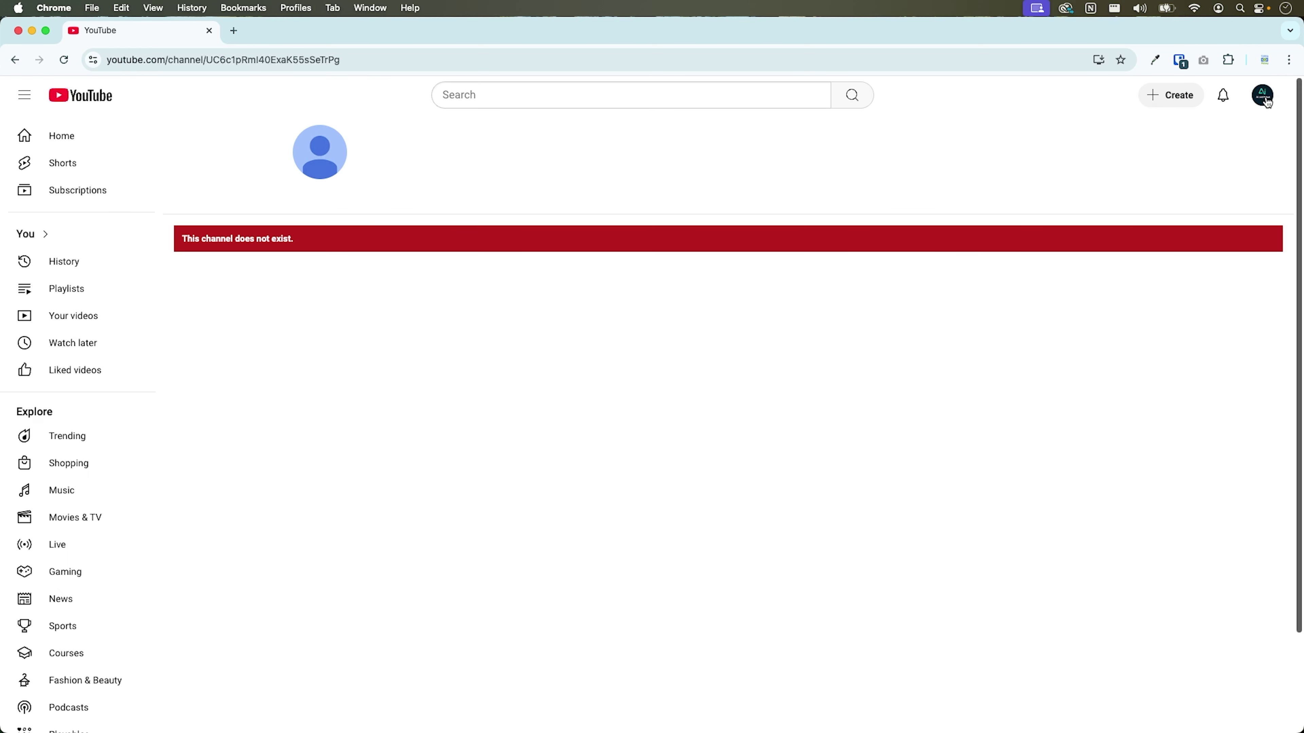
- Go to YouTube Studio for the new AI and News channel and open its profile customization page
left_click(1264, 96)
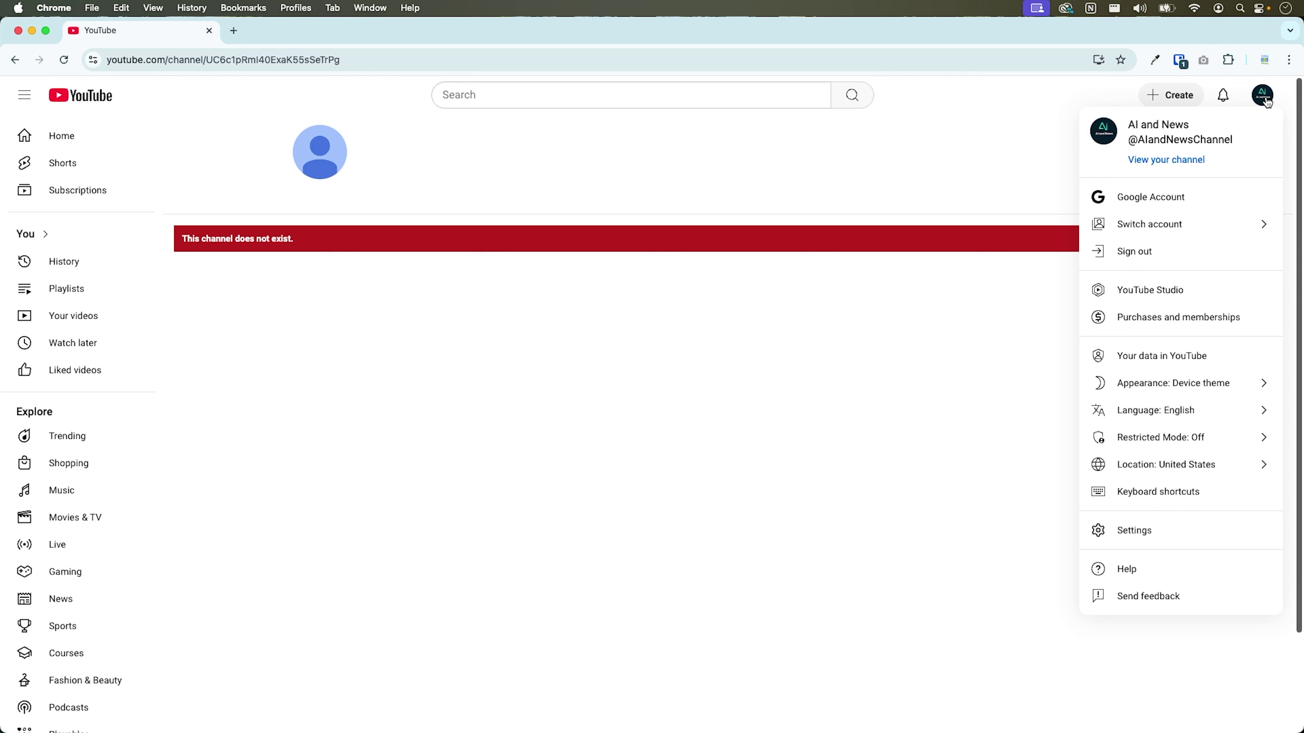
left_click(1149, 291)
left_click(641, 547)
left_click(86, 517)
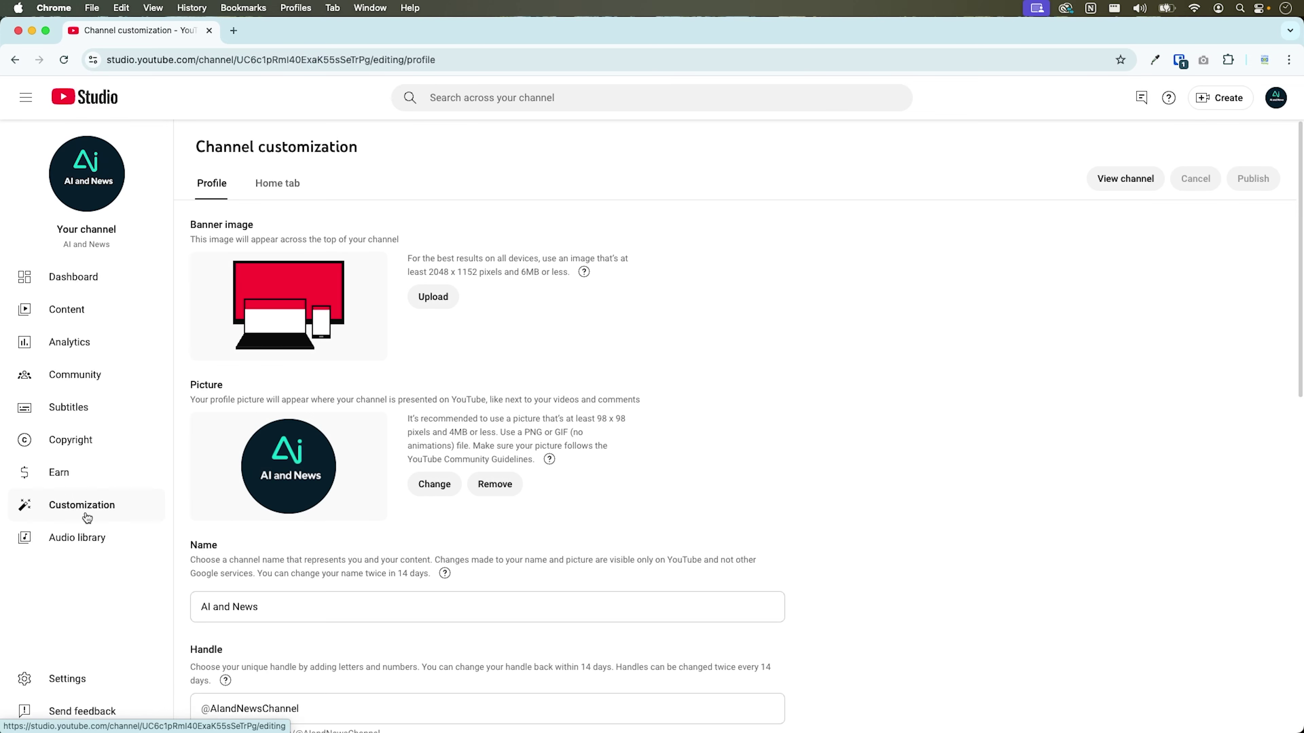
- Upload the AI and News banner image, publish the change, and open the channel page
left_click(432, 297)
double_click(437, 300)
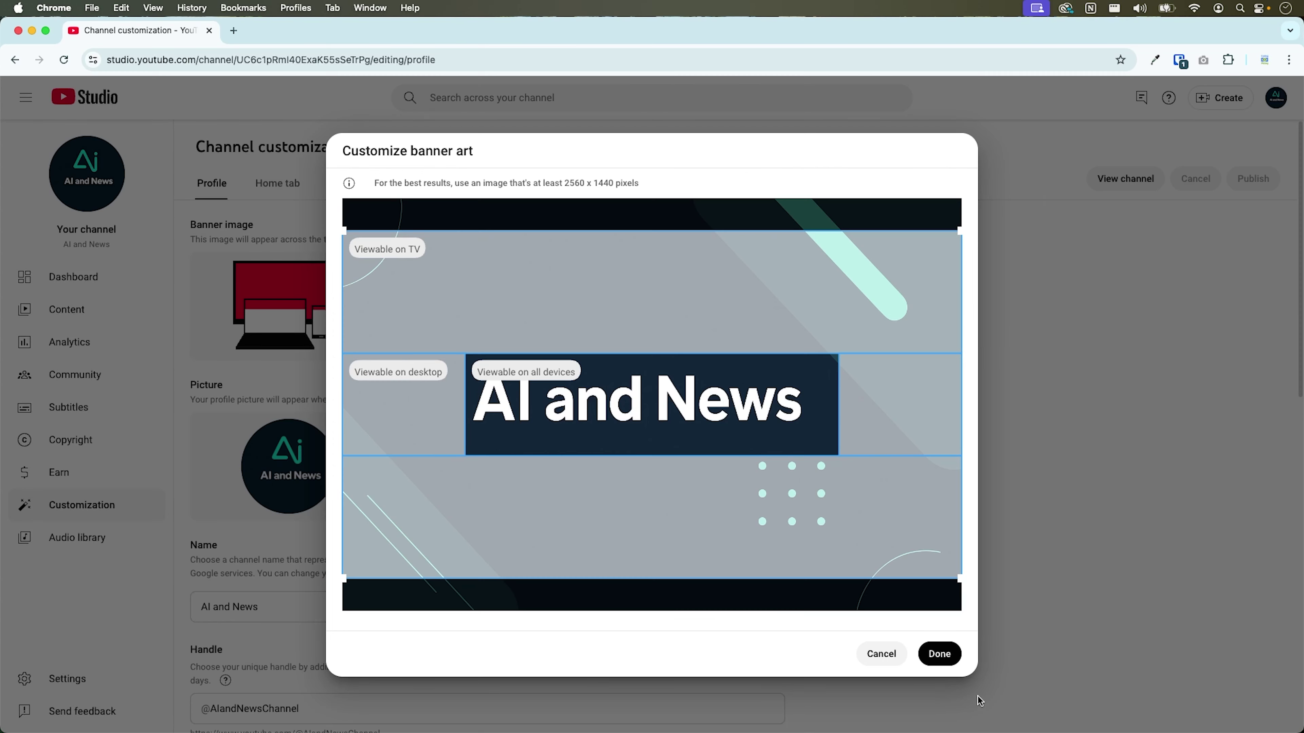
left_click(943, 655)
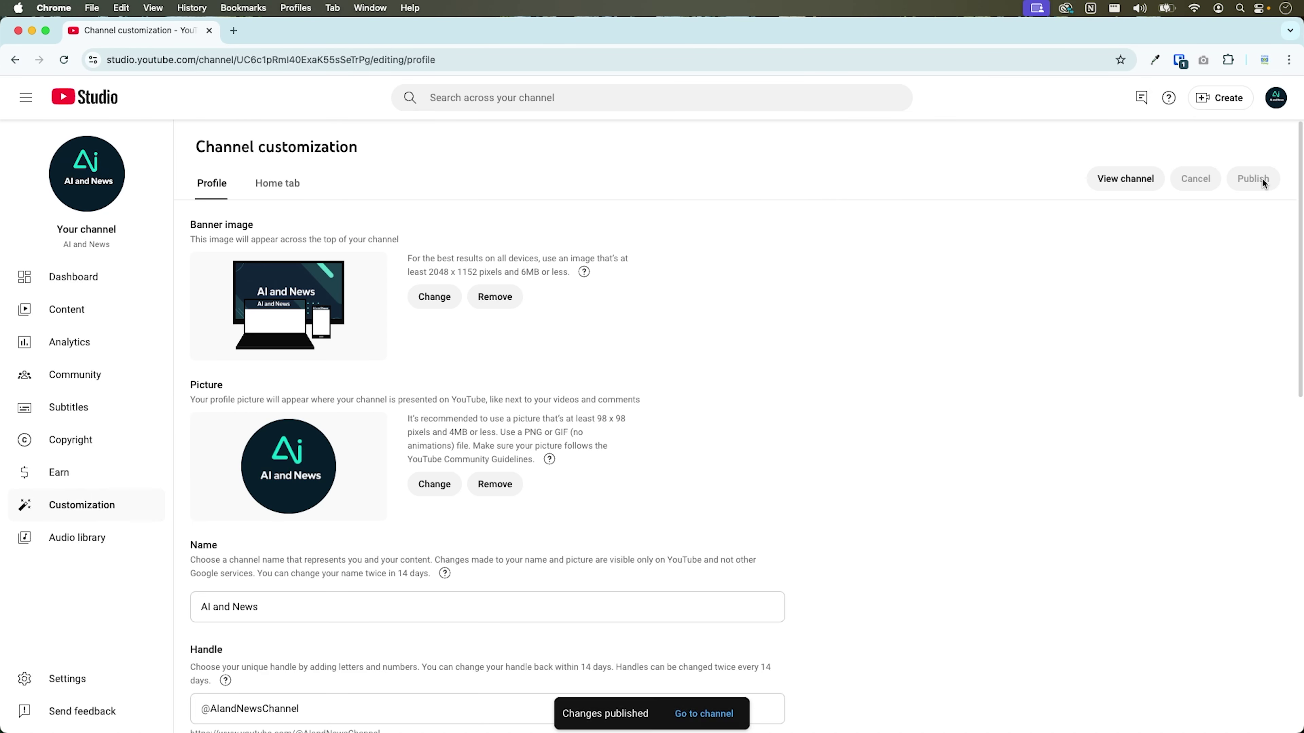
left_click(710, 711)
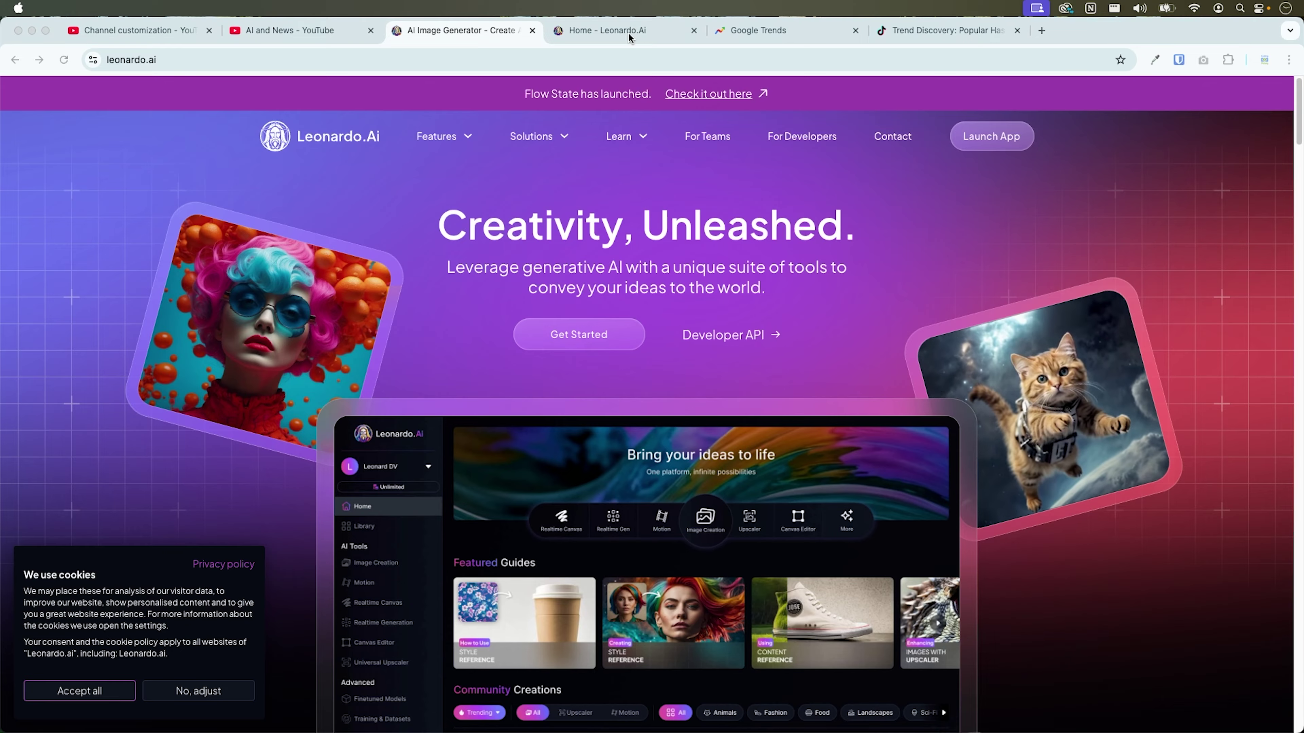
- View the generated AI and News logo image in the Leonardo.Ai library
left_click(627, 32)
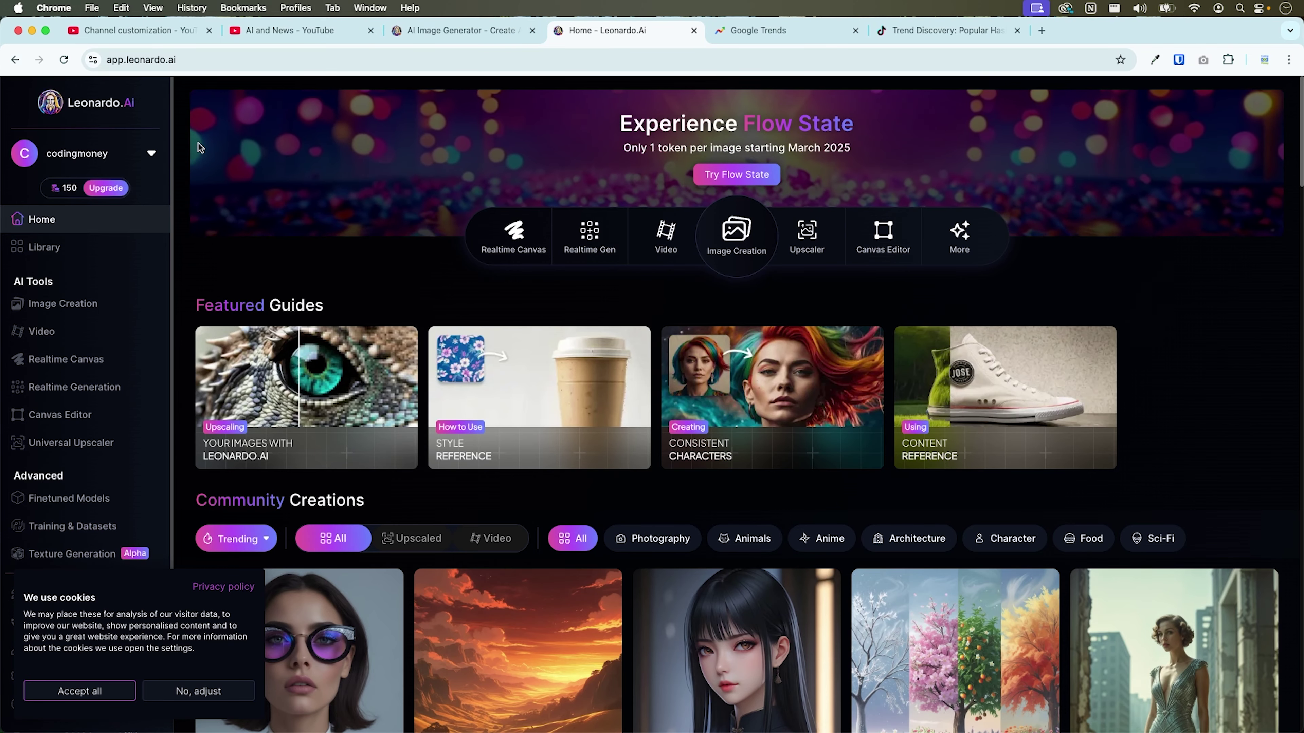
left_click(43, 247)
left_click(708, 285)
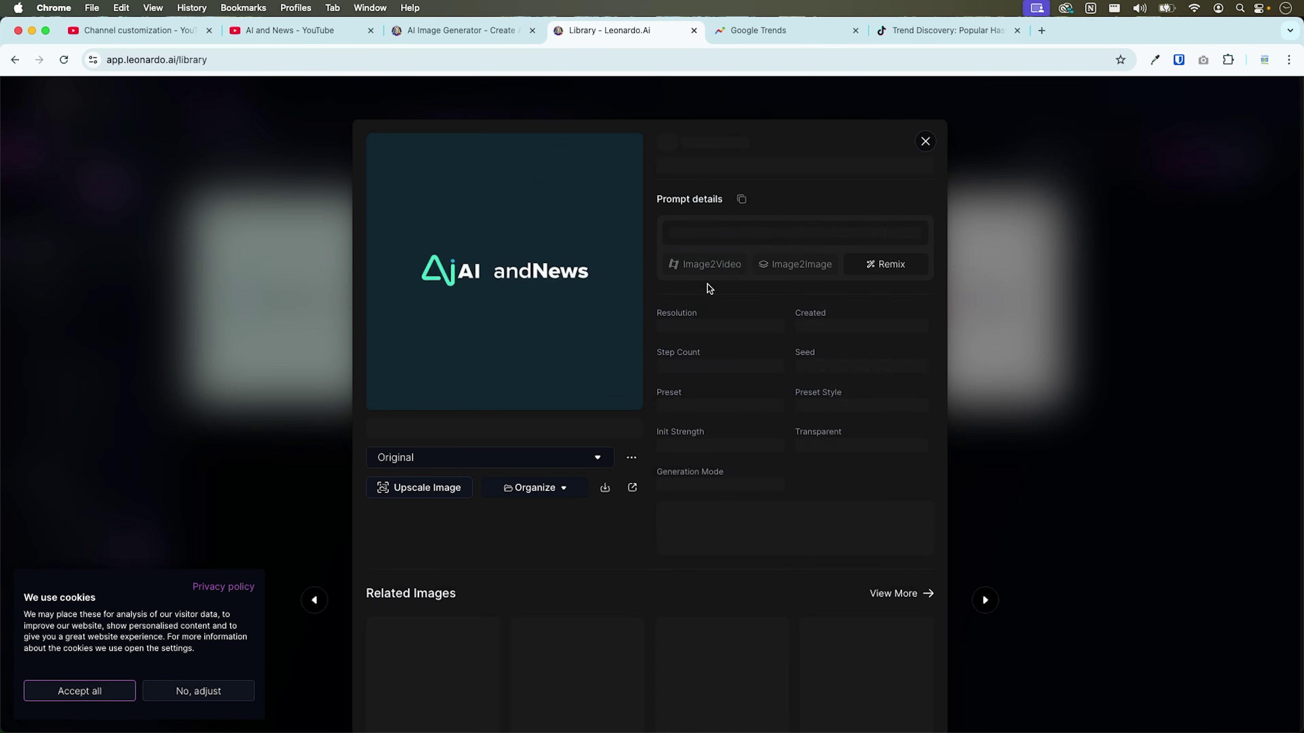
left_click(472, 337)
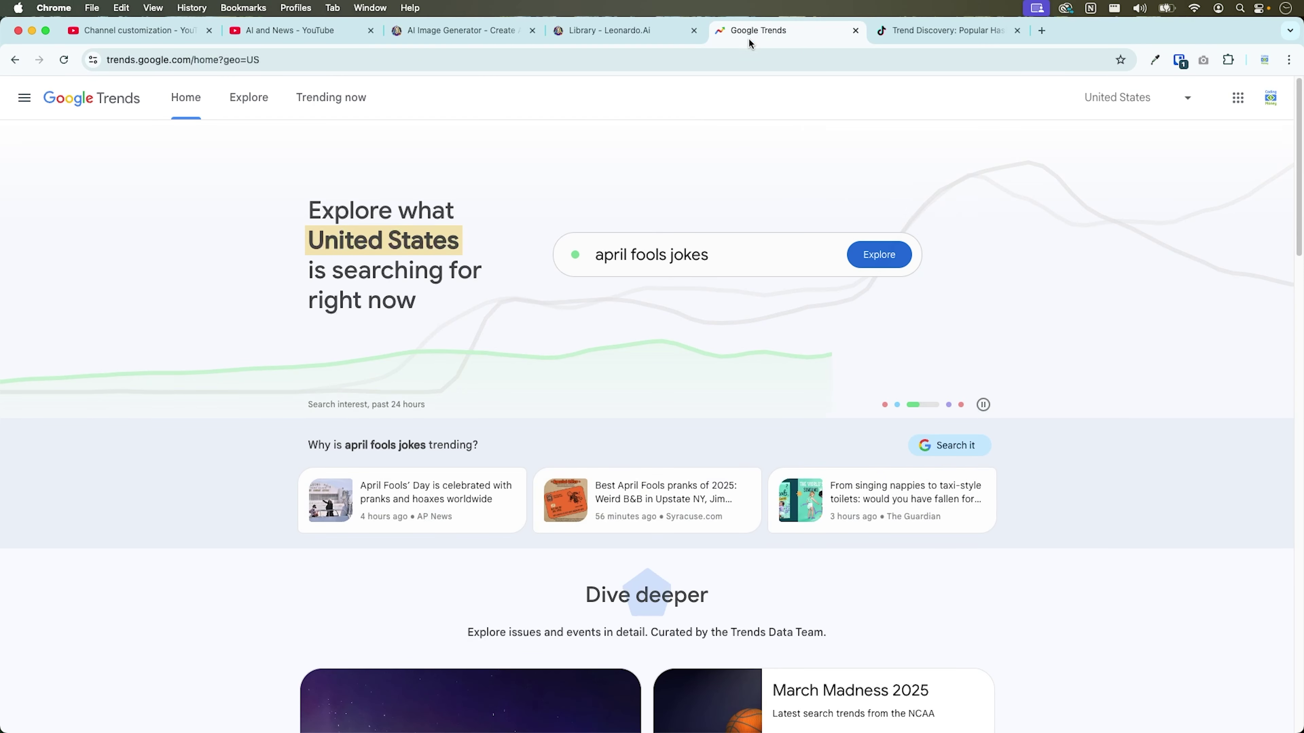
- Research video topics using Google Trends' trending searches, TikTok Creative Center's popular hashtags, and Anthropic's article on Claude web search
left_click(330, 112)
key("ctrl+Tab")
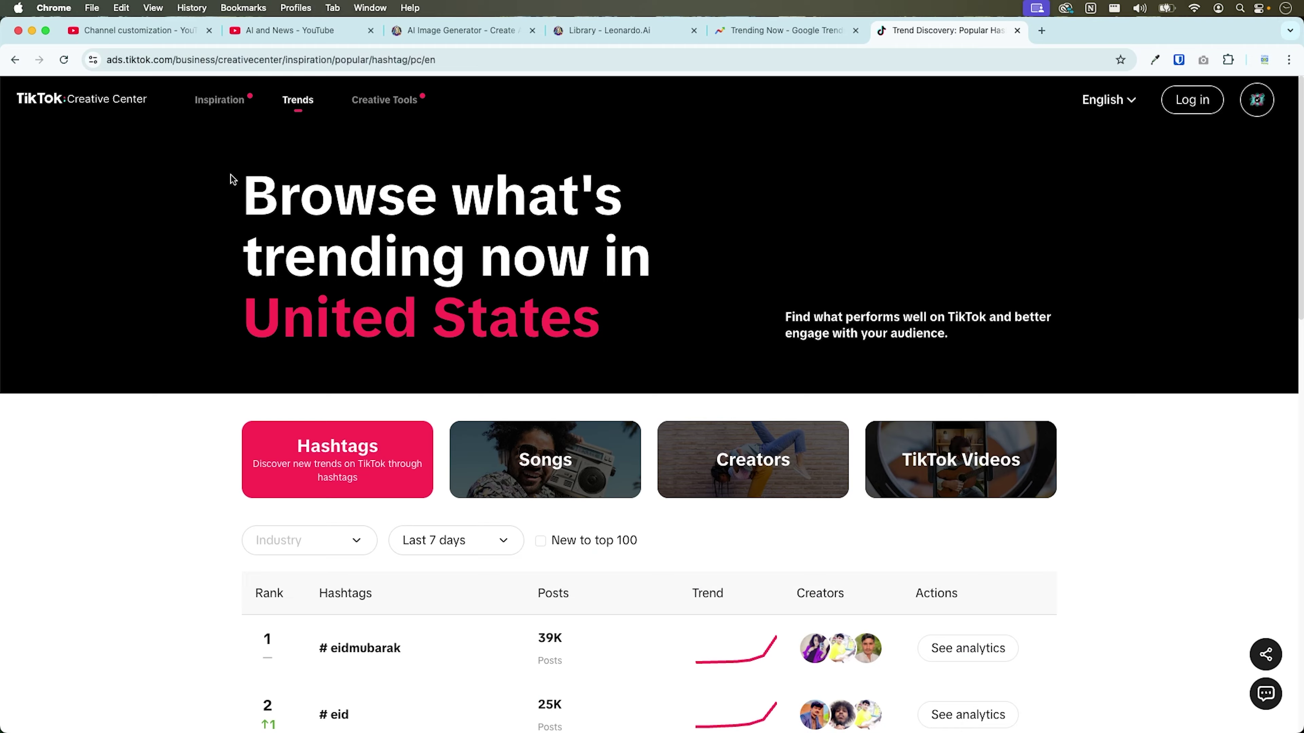
scroll(236, 205, "down", 5)
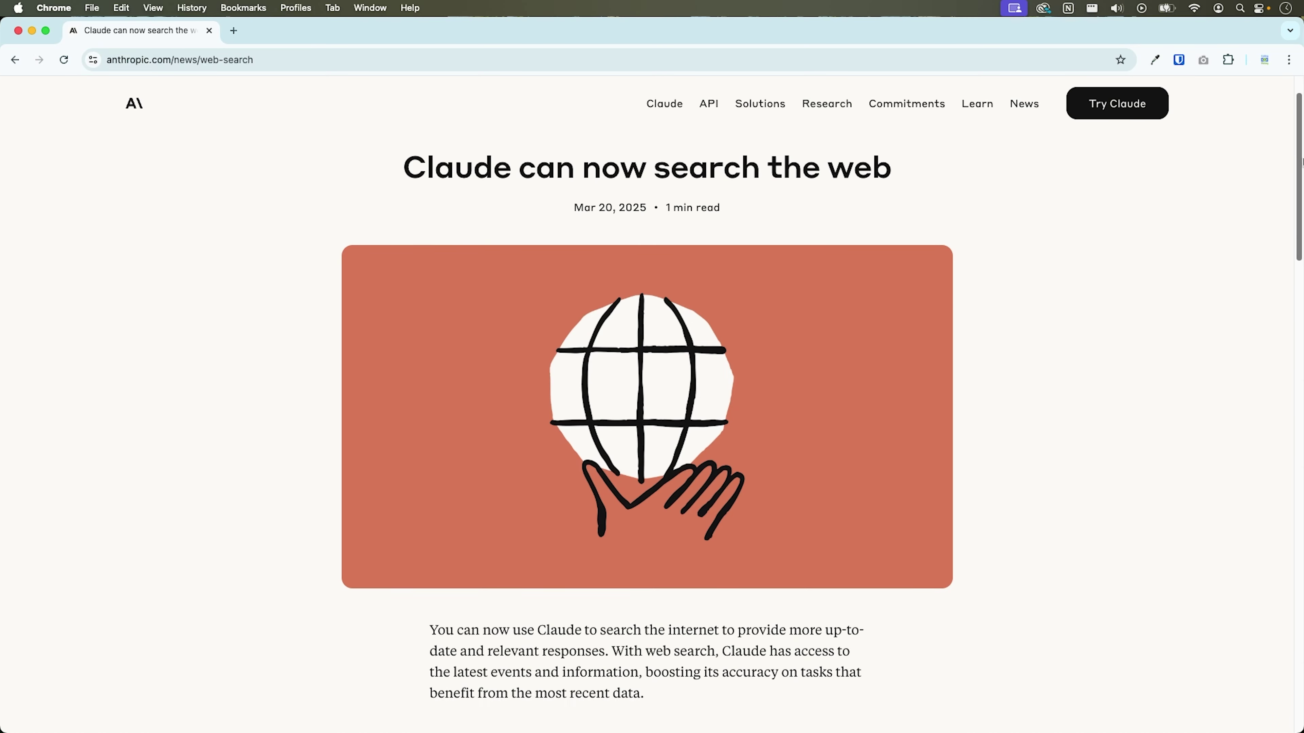
scroll(652, 411, "down", 15)
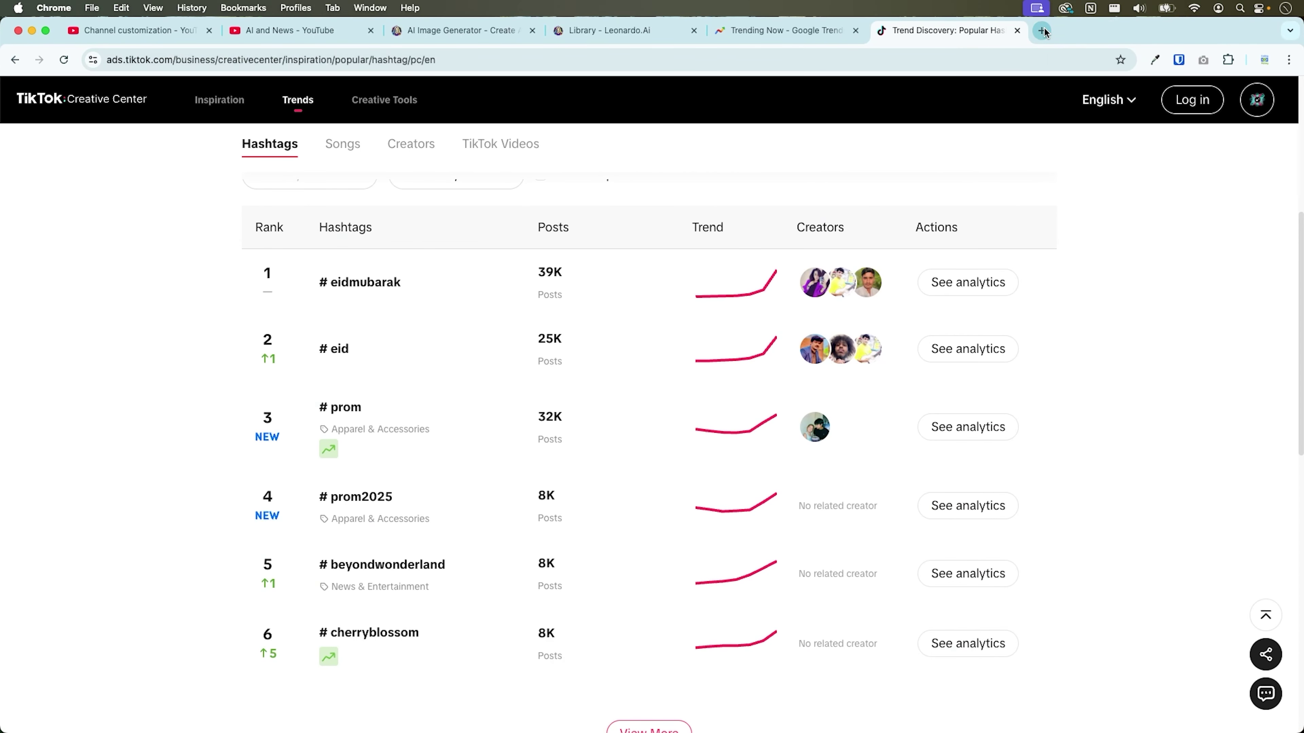
- Open virbo.wondershare.com in a new tab and sign in with the Google account
key("super+t")
type("virbo.wondershare.com")
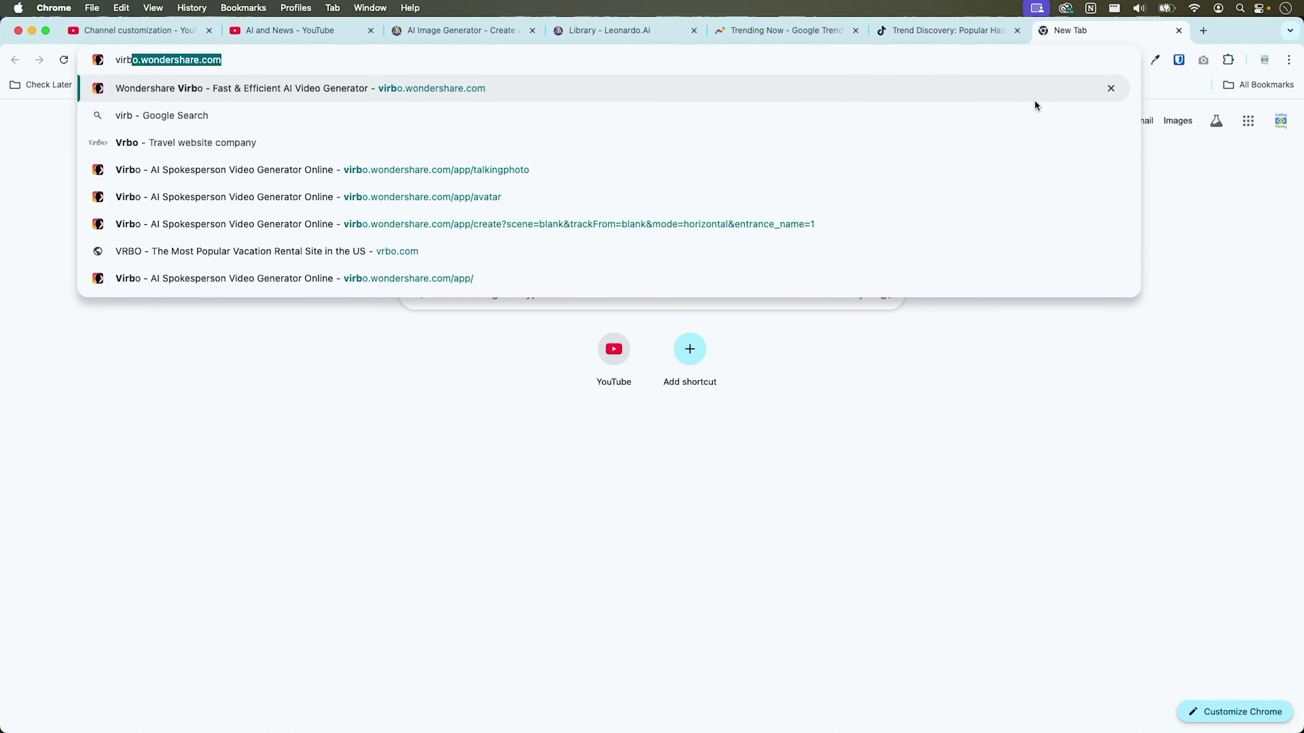
key("Return")
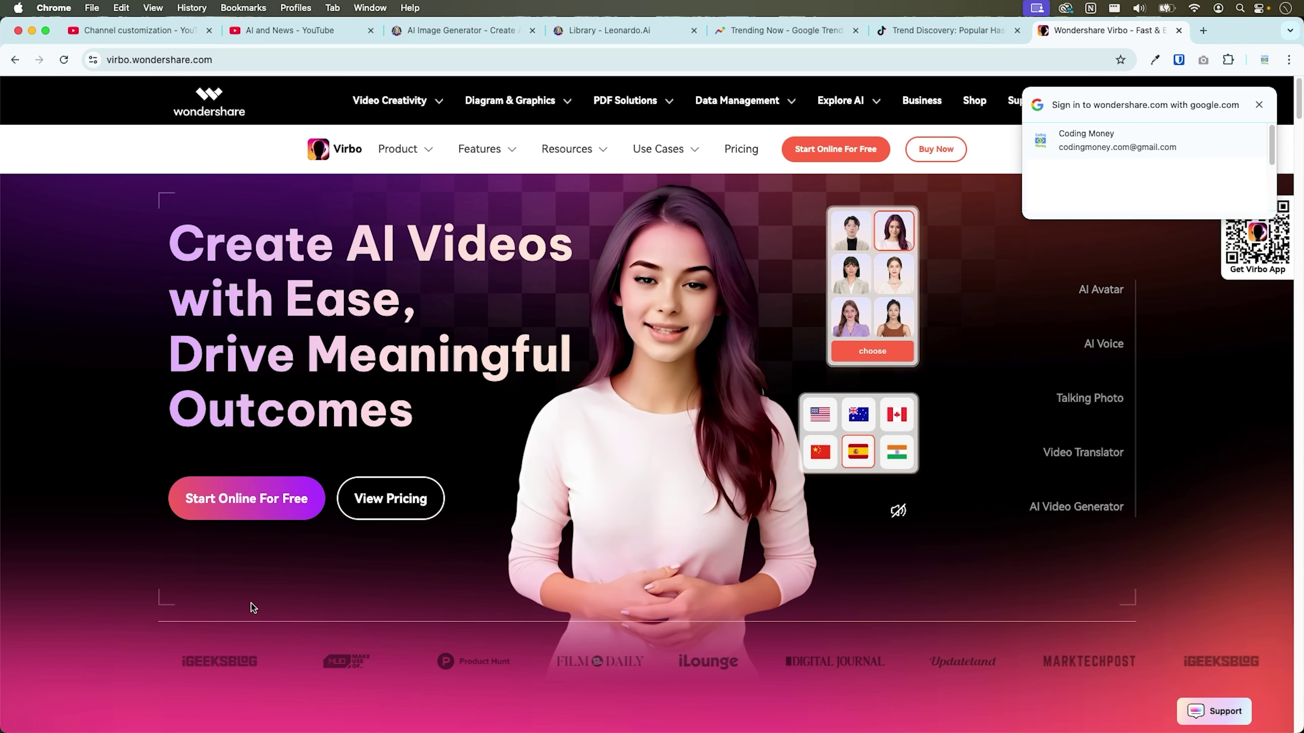
left_click(1076, 134)
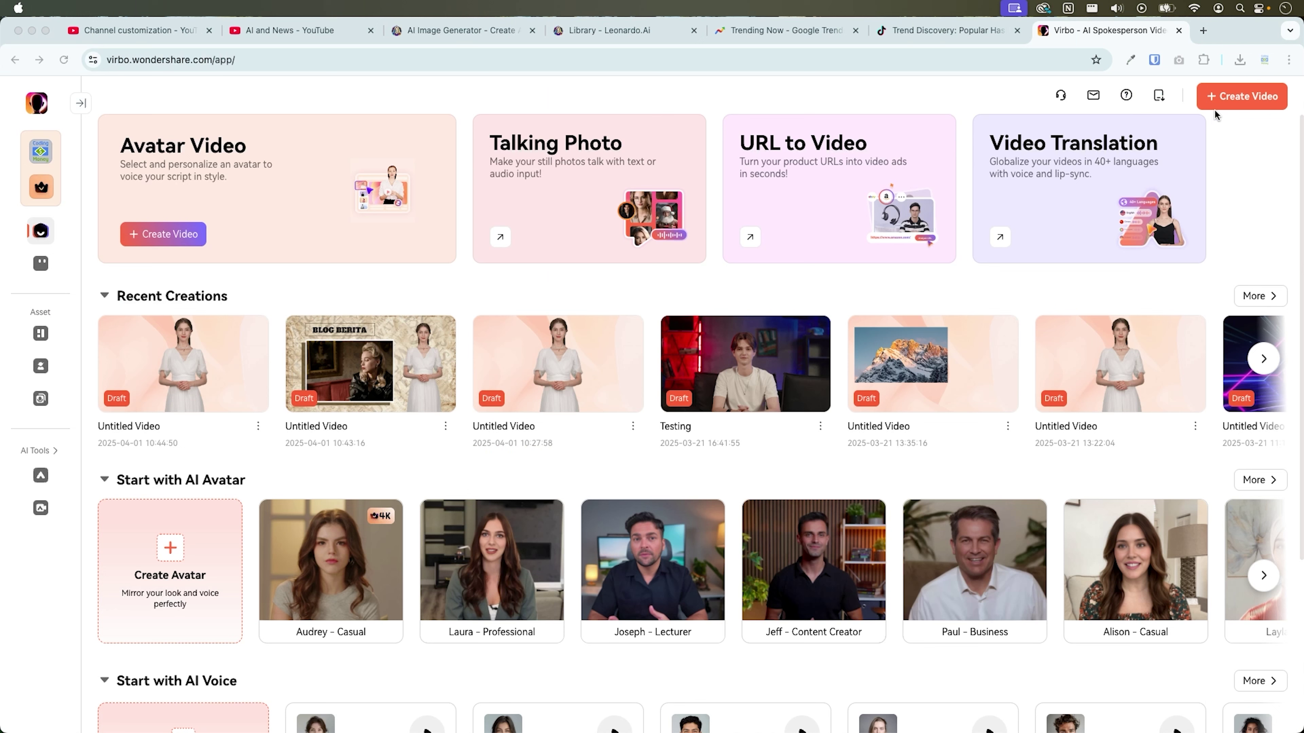
- Create a new blank 16:9 video project in Virbo
left_click(1237, 101)
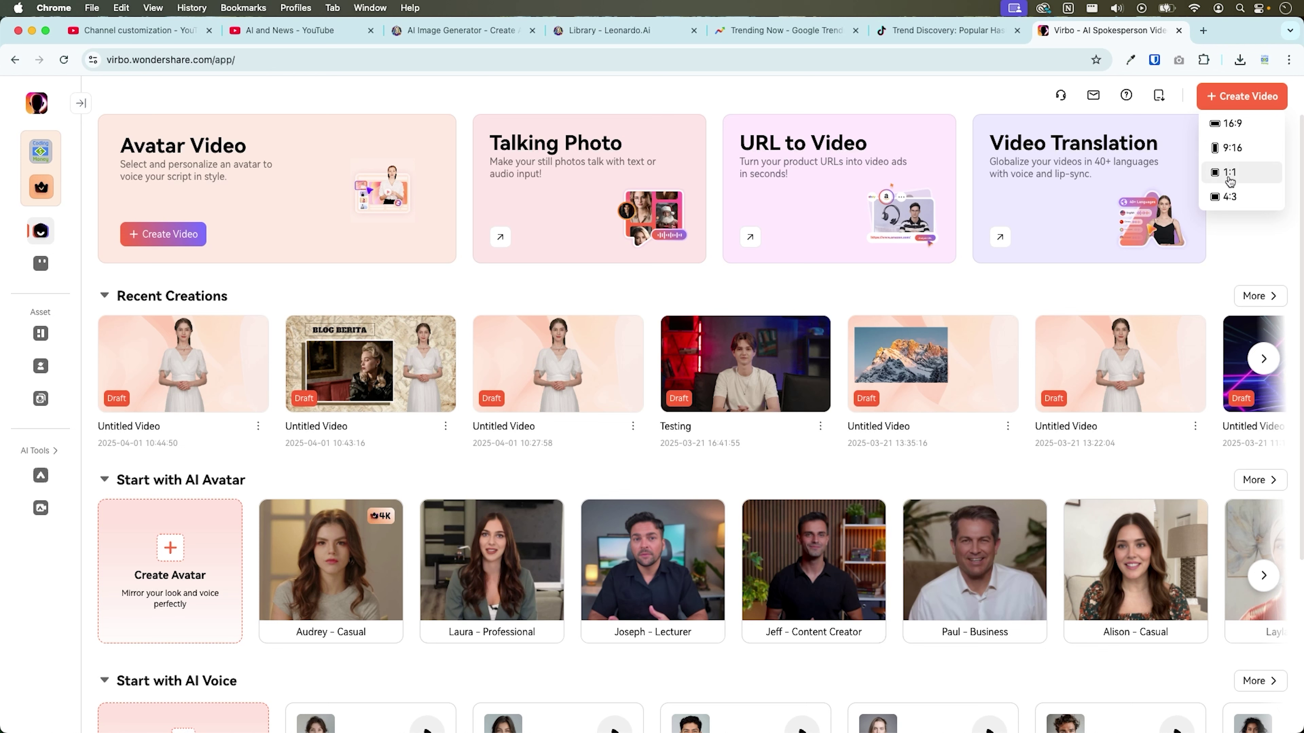
left_click(1242, 99)
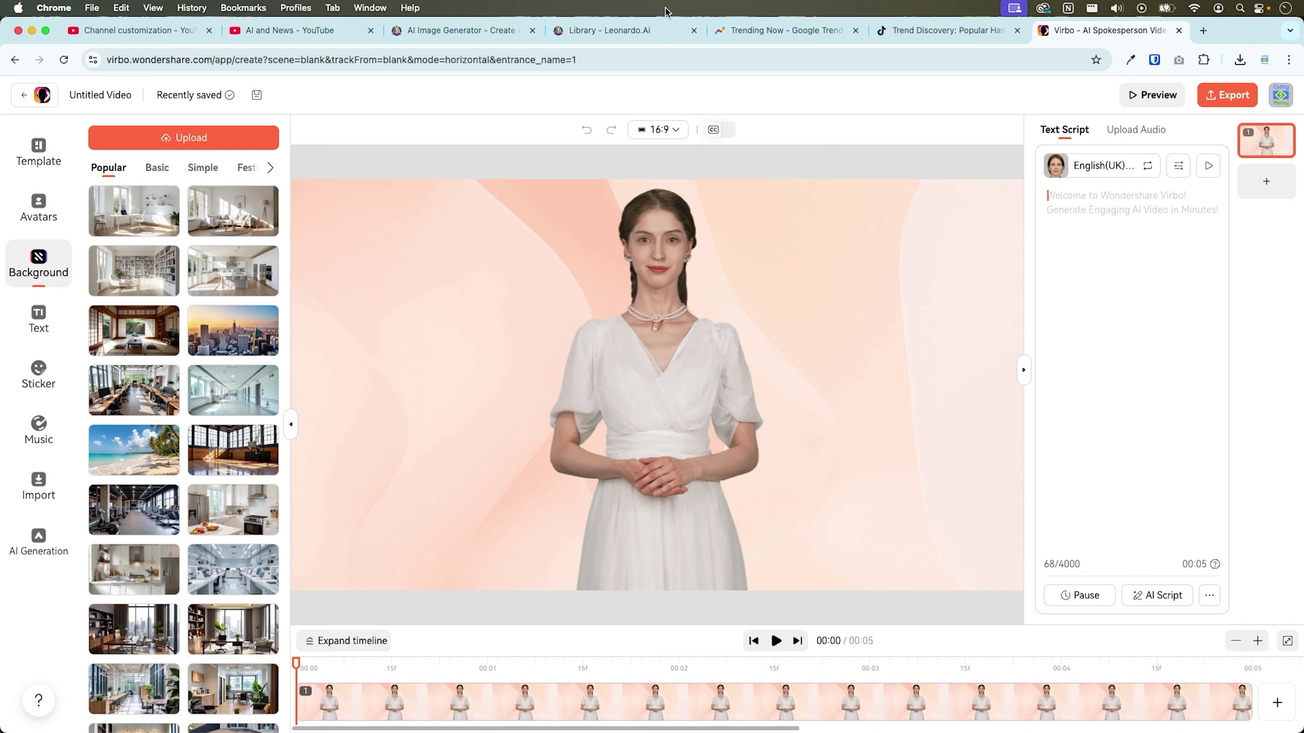
- Look through the editor's templates, avatars, backgrounds, text styles, stickers, music, imported media, and AI video and audio generation options
left_click(24, 167)
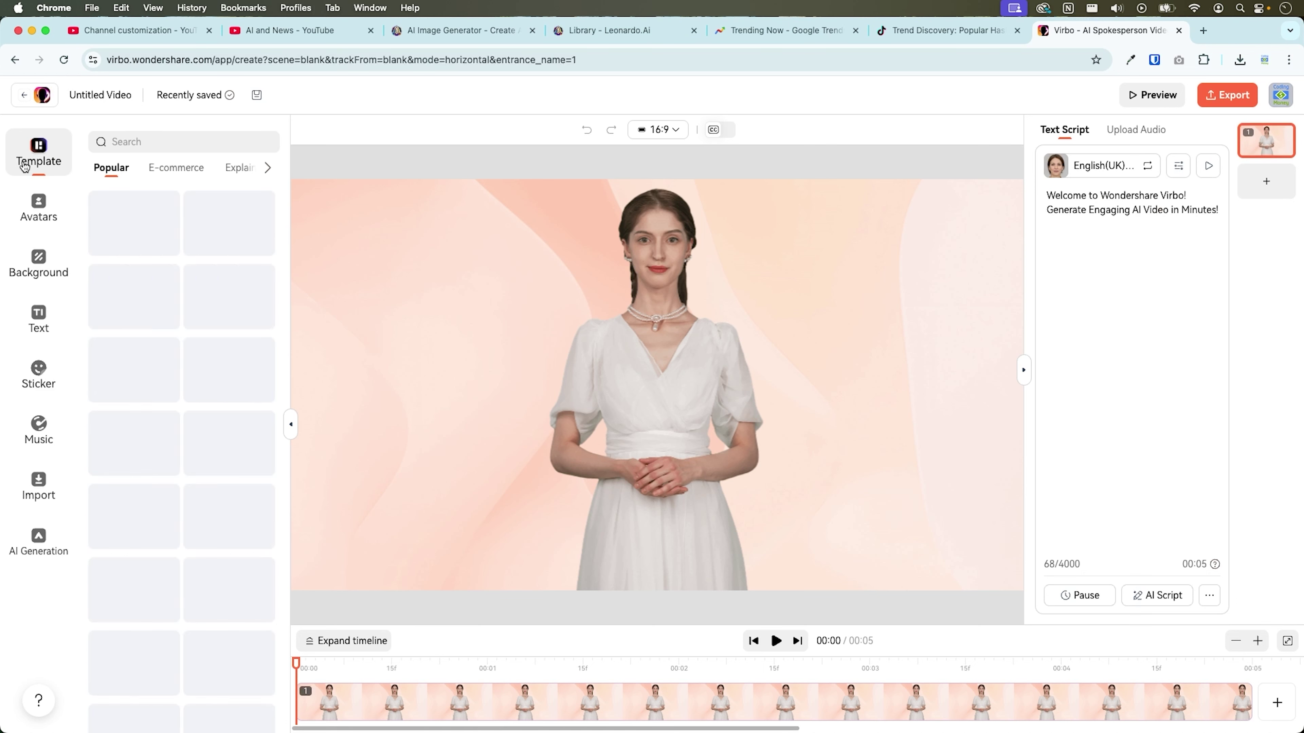
left_click(39, 222)
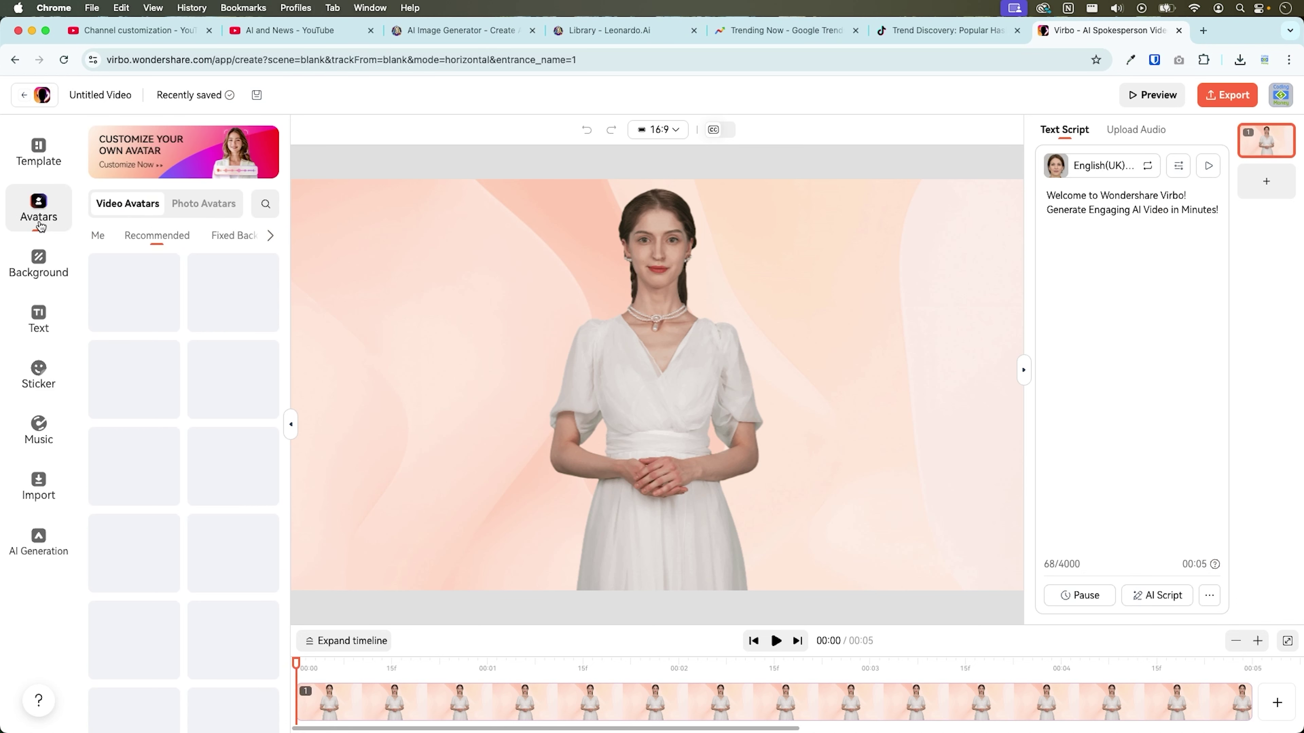
left_click(41, 282)
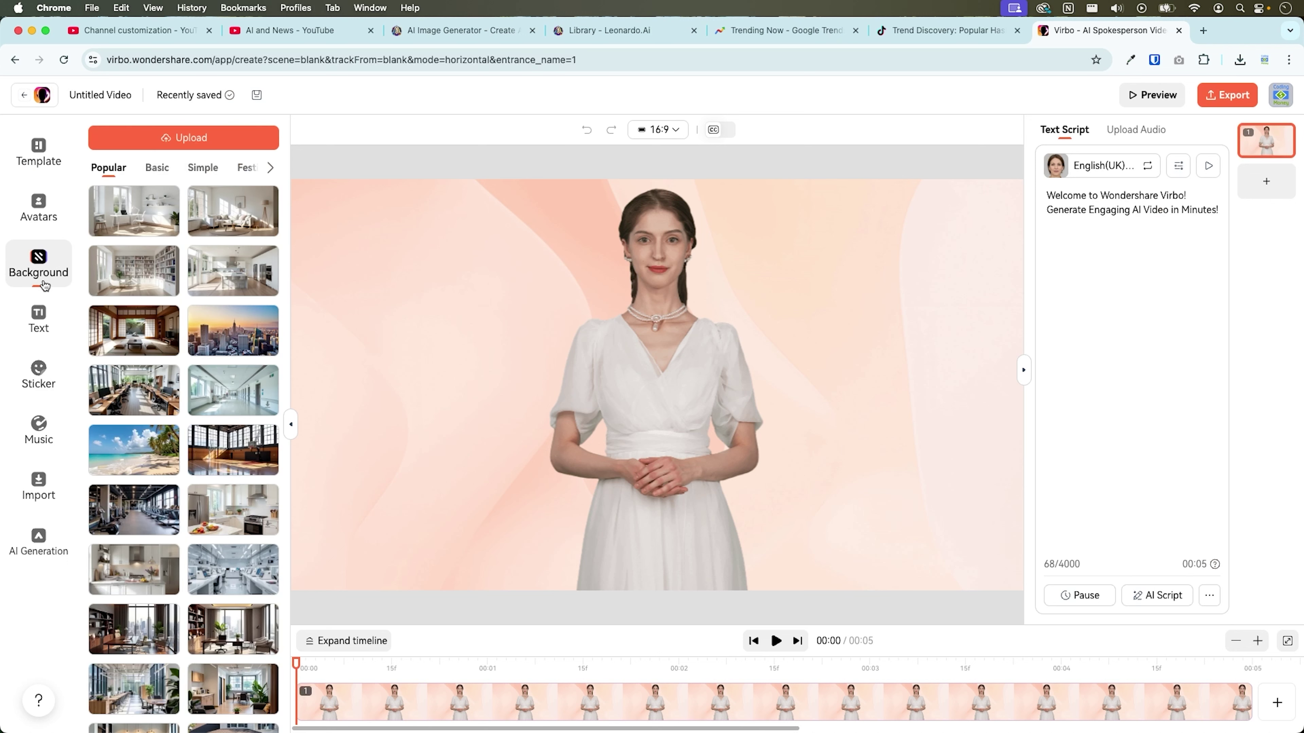
left_click(41, 322)
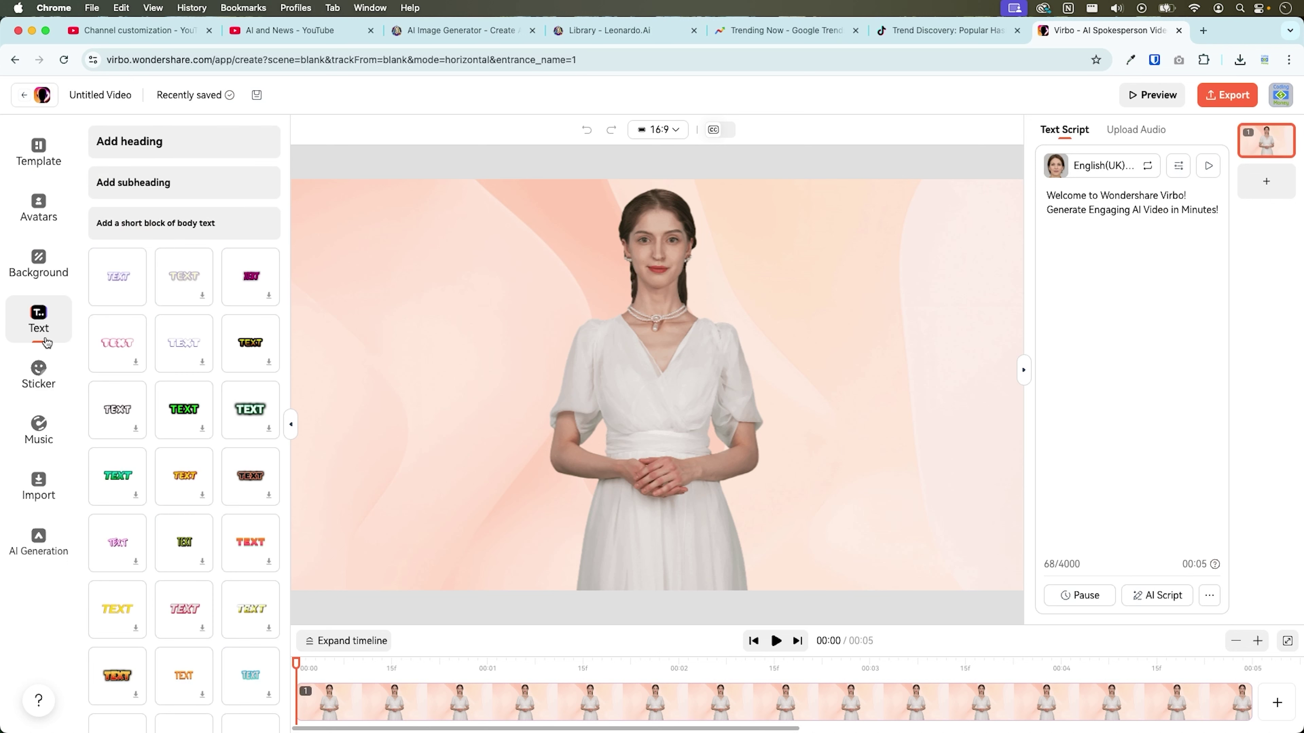
left_click(40, 374)
left_click(39, 436)
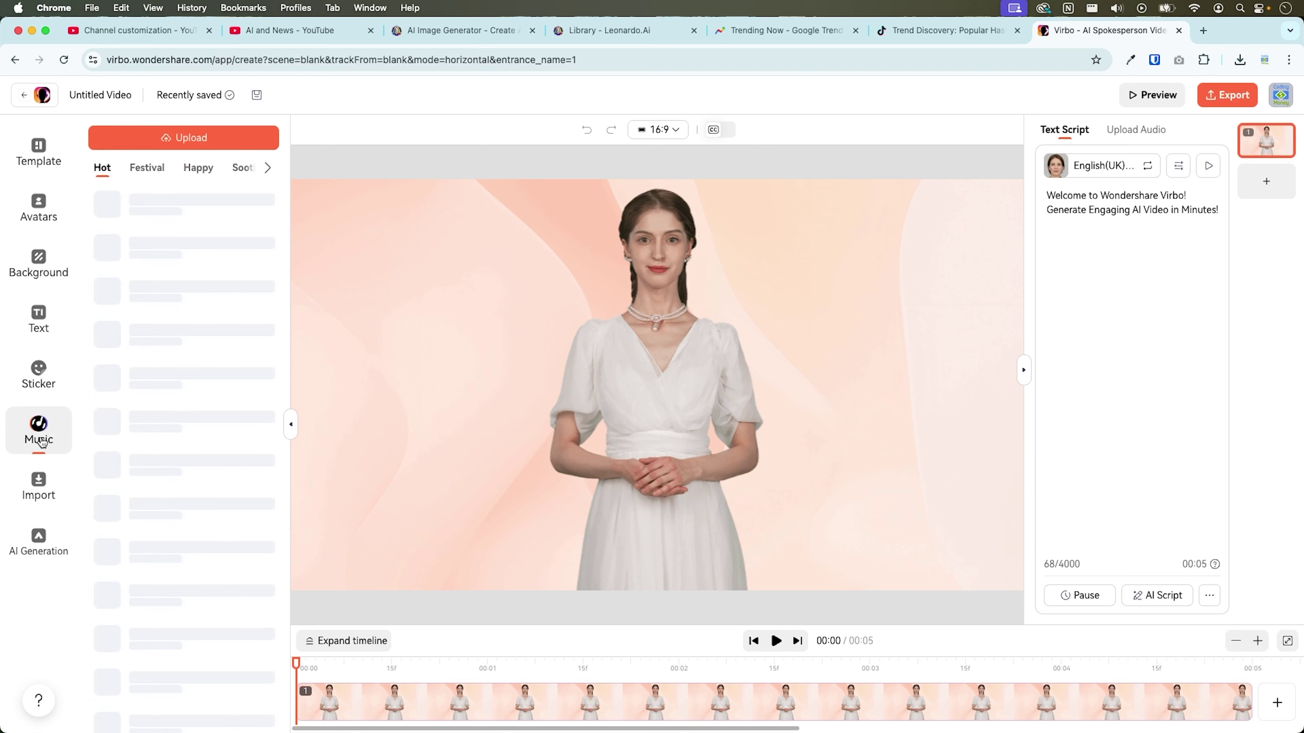
left_click(36, 507)
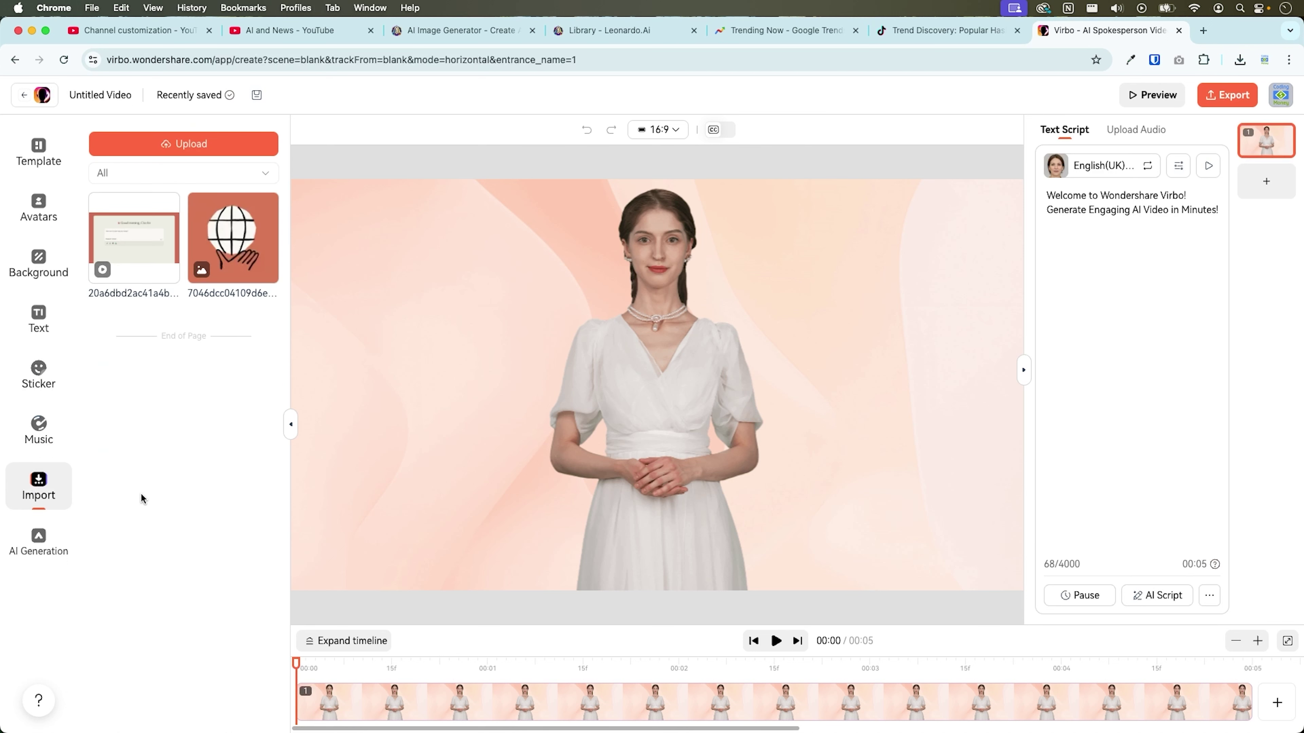
left_click(38, 542)
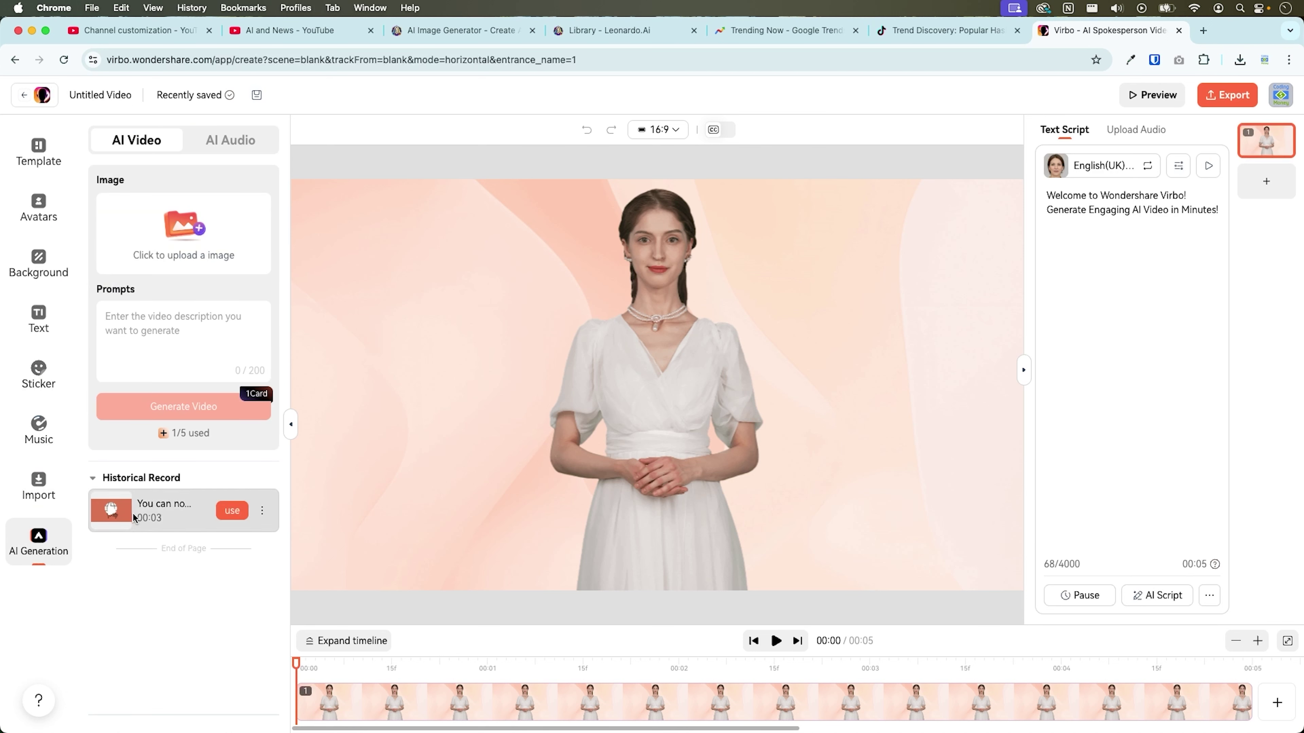
left_click(204, 380)
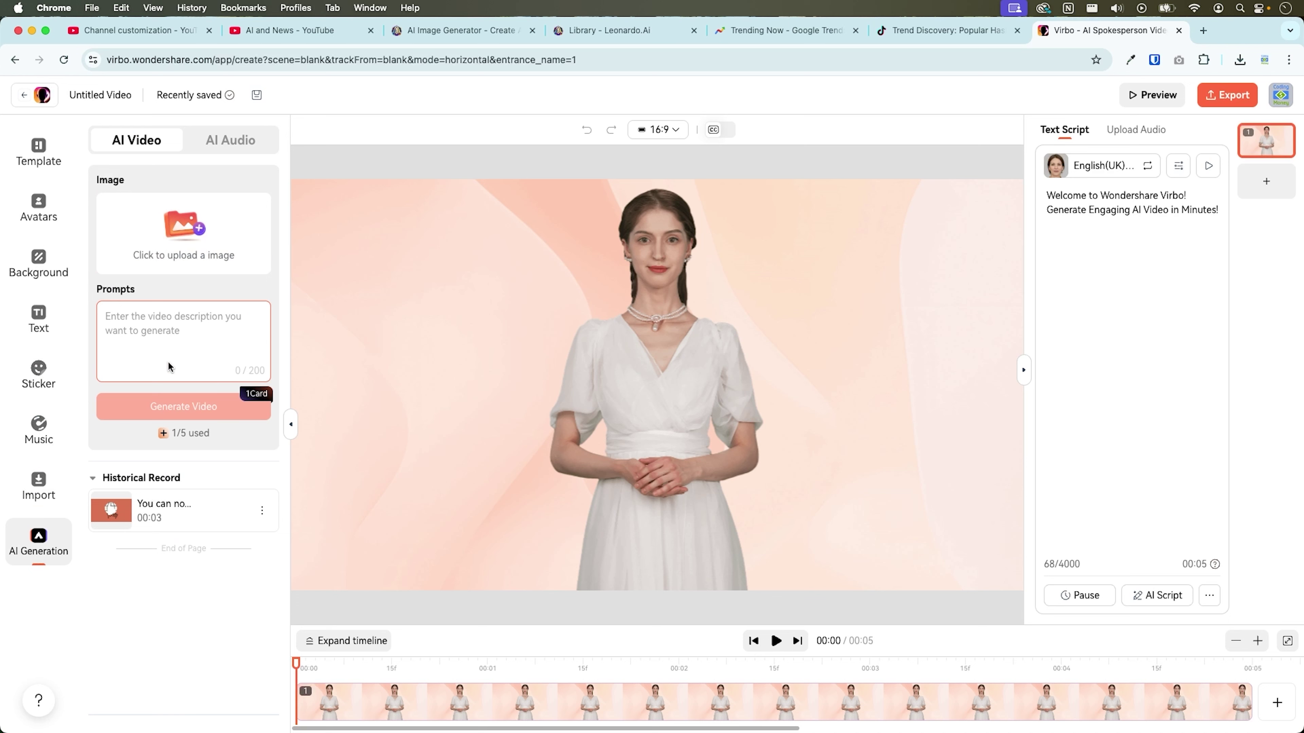
left_click(248, 142)
left_click(122, 138)
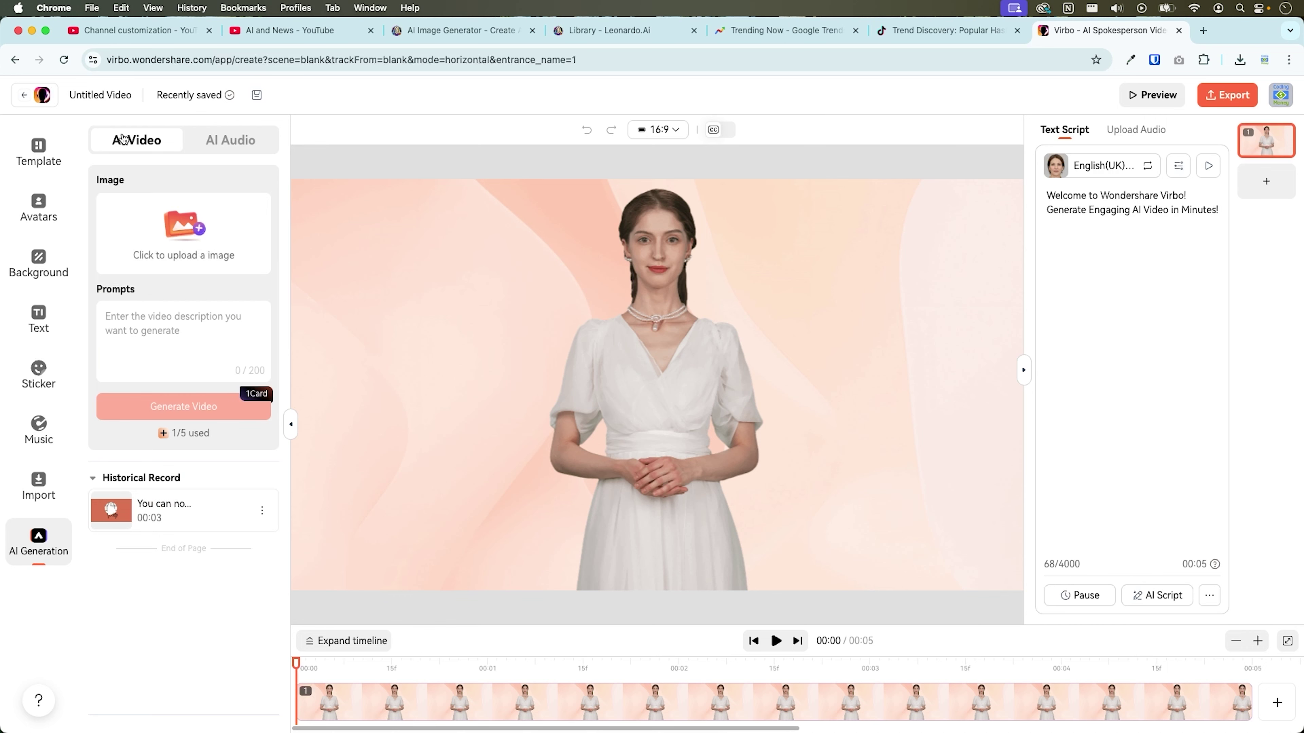
- Set the script to "Big news for Claude users! Claude can now search the web to bring you the latest, most accurate information directly into your conversations."
left_click(1186, 212)
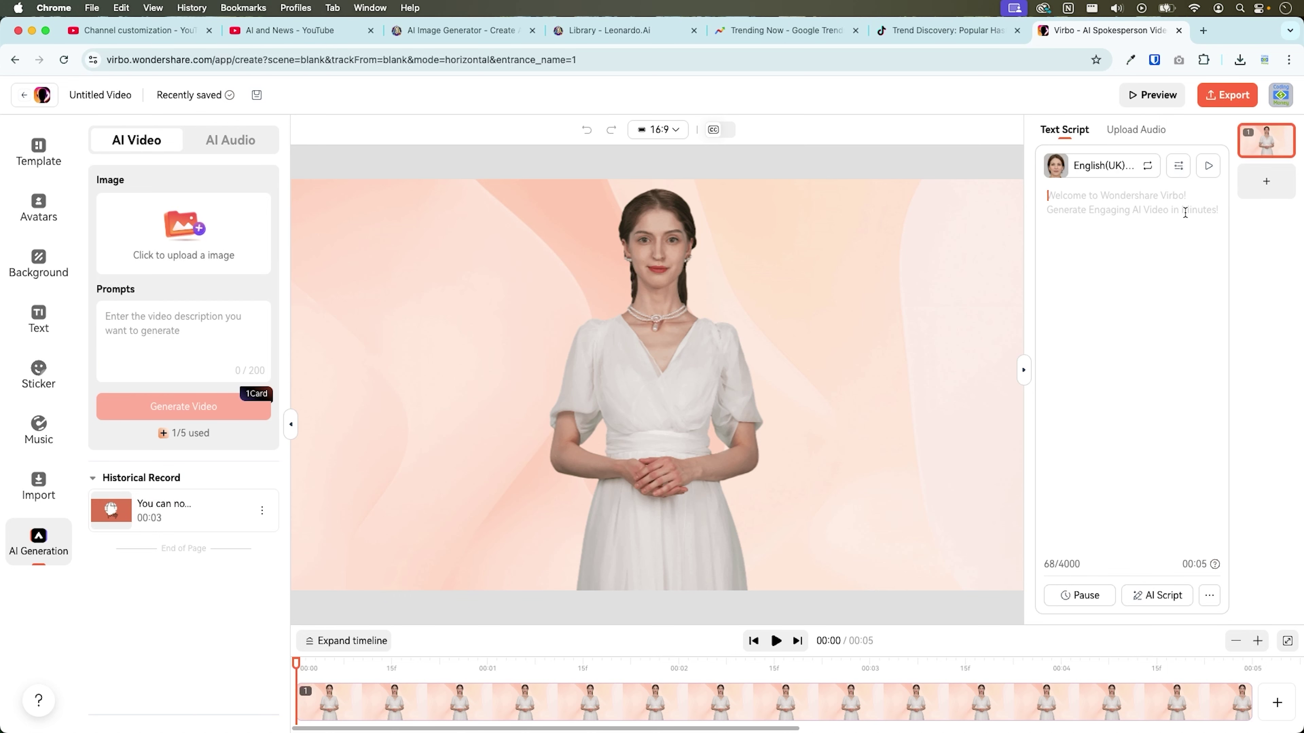
type("Big news for Claude users! Claude can now search the web to bring you the latest, most accurate information directly into your conversations!")
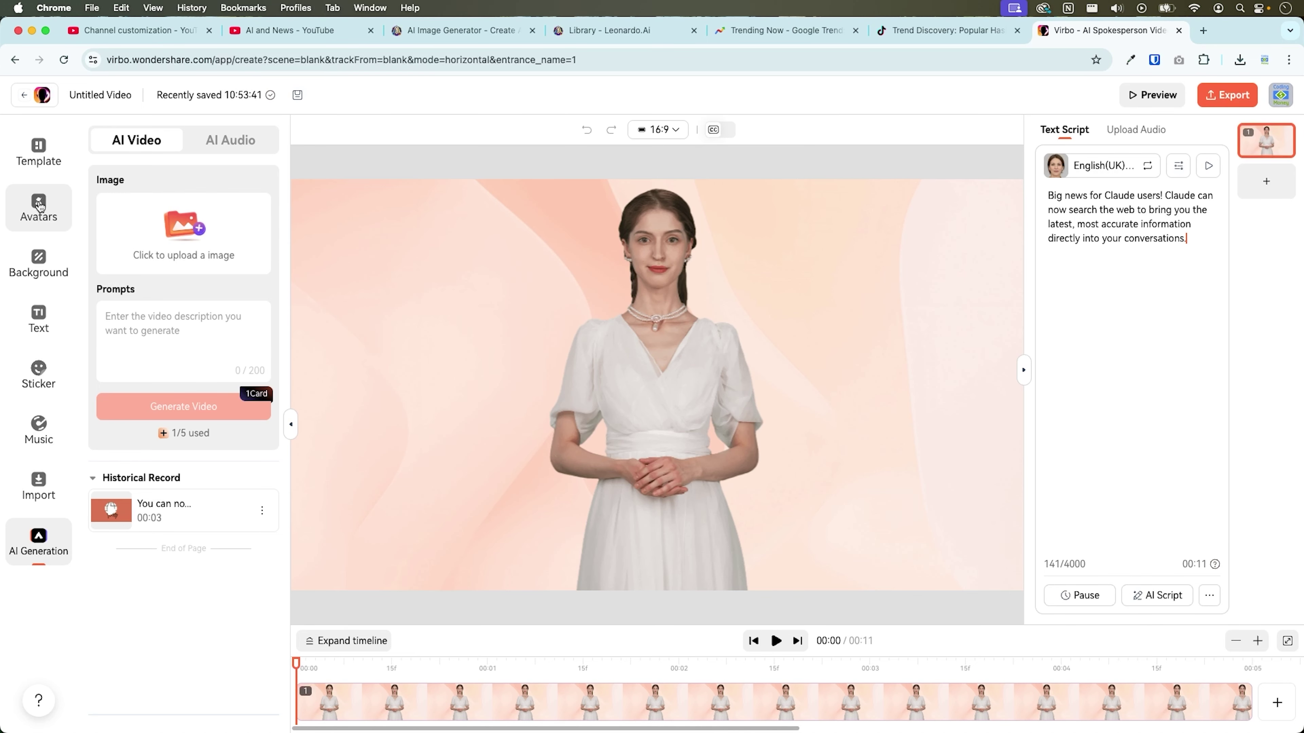
- Browse the fixed-background video avatars and try the uploaded photo avatar with bobbed hair in the scene
left_click(40, 206)
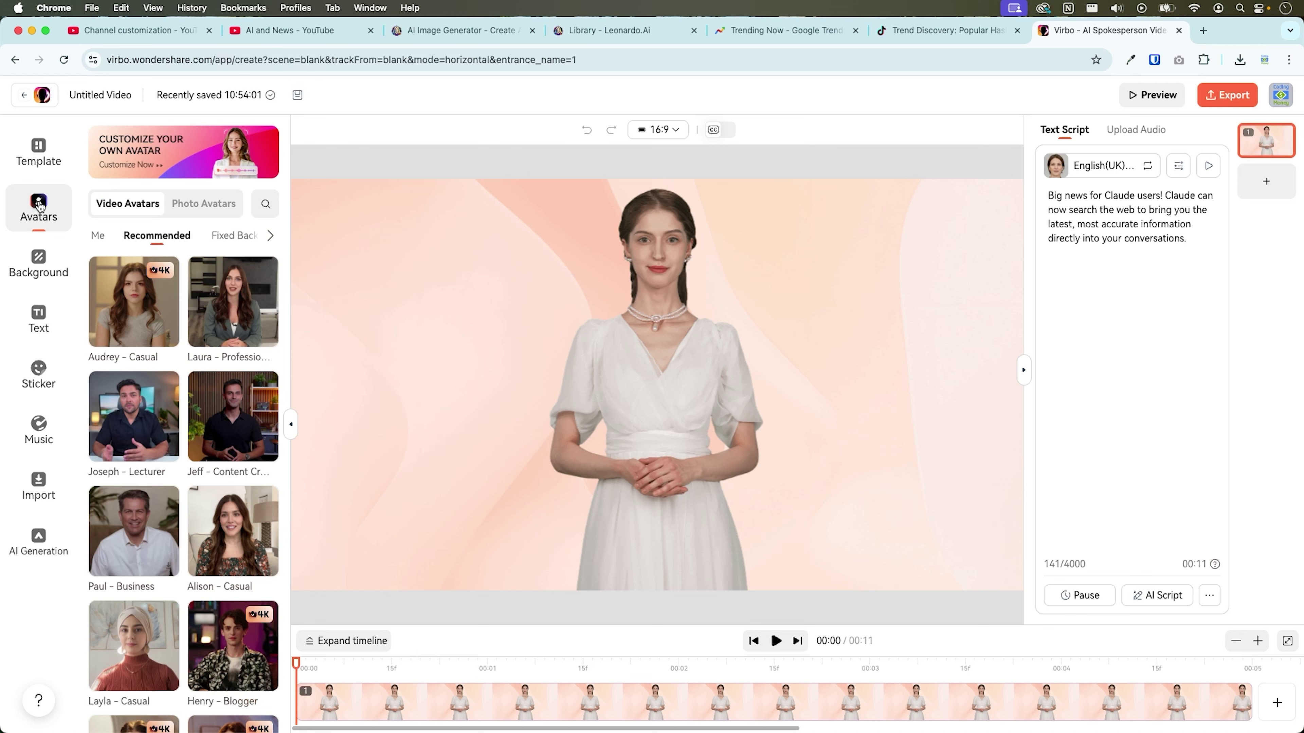
left_click(237, 235)
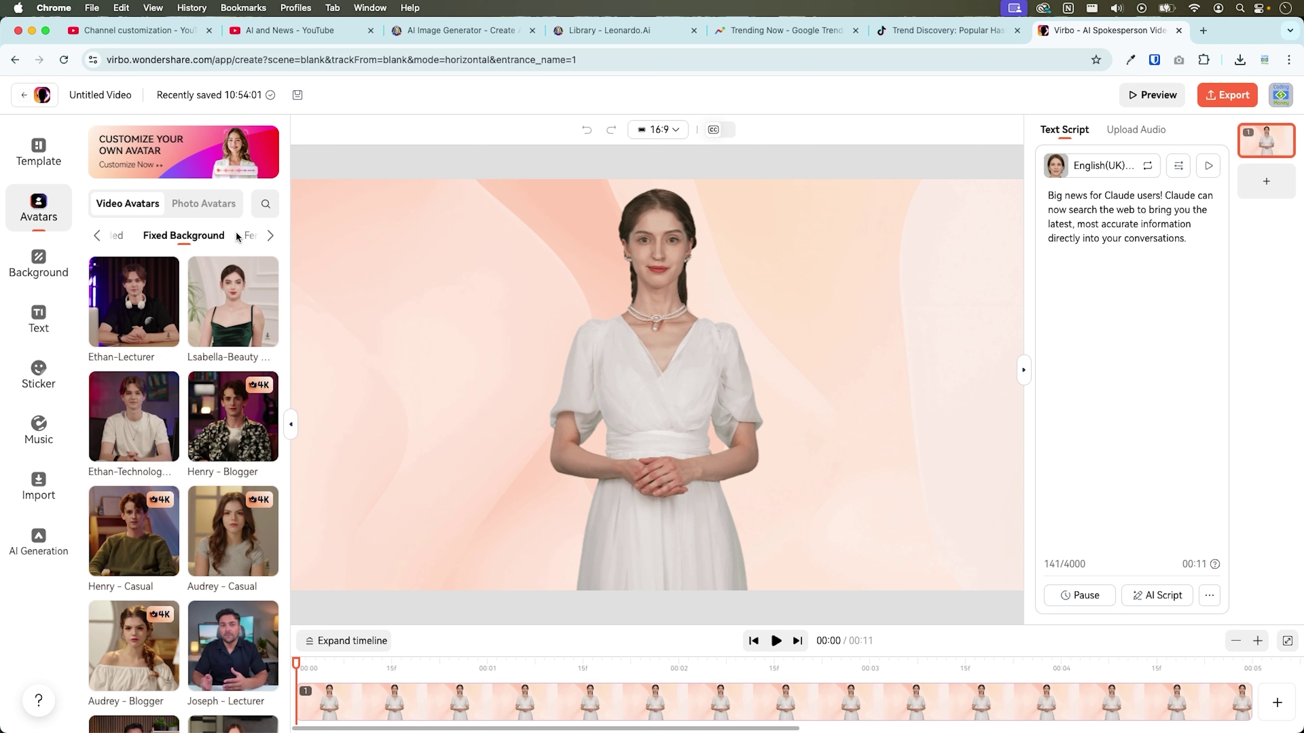
left_click(229, 215)
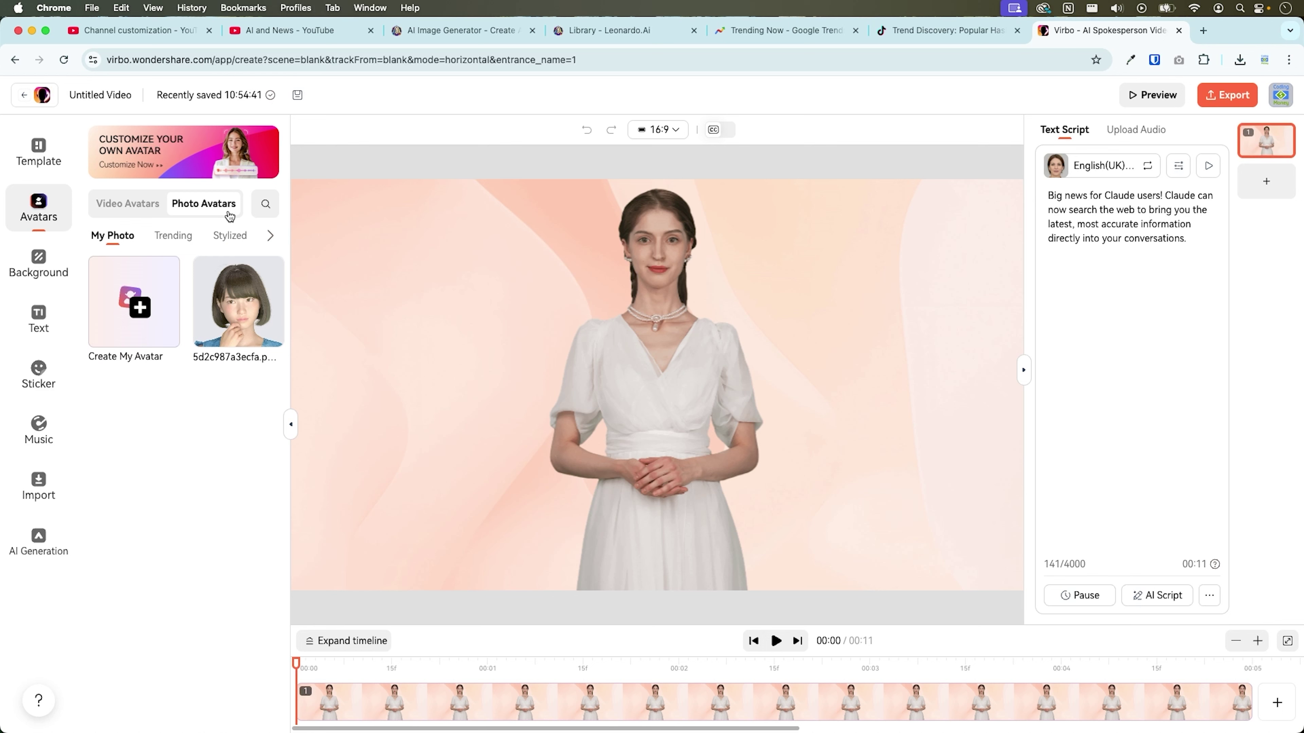
left_click(238, 302)
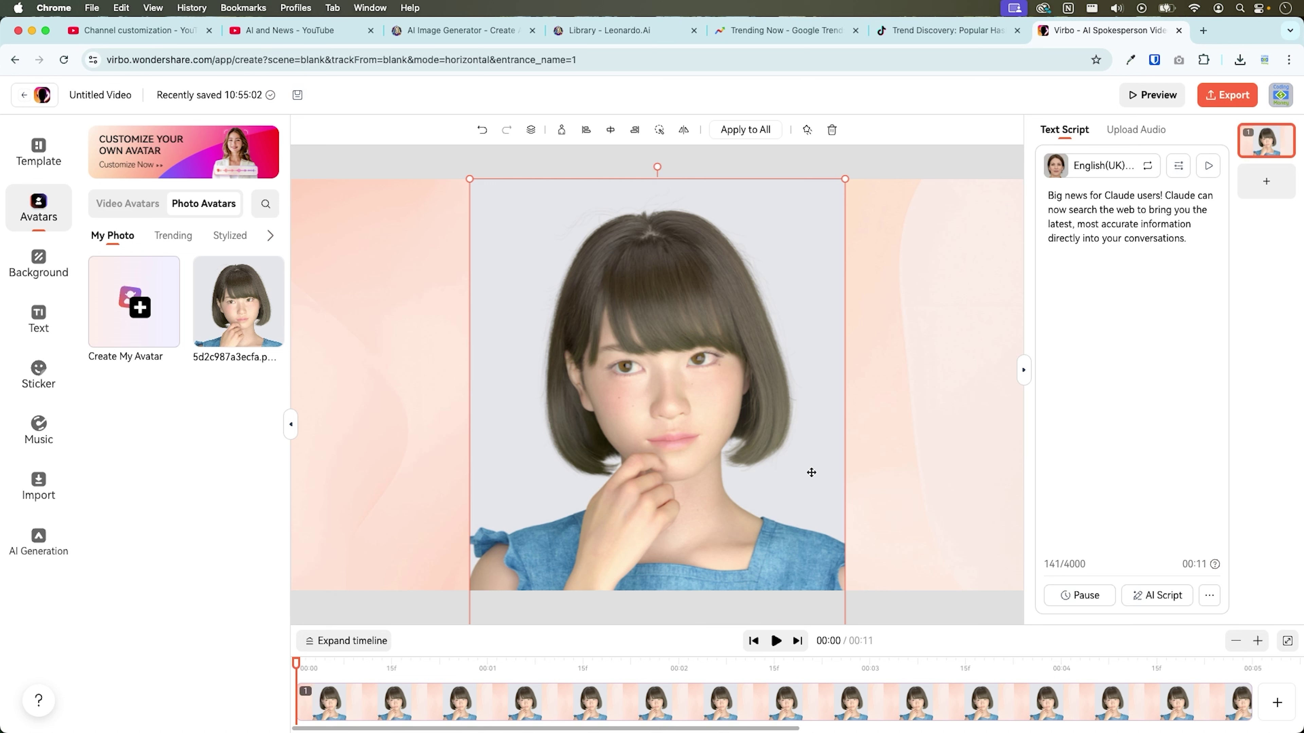
- Replace the scene's photo avatar with the fixed-background Ethan video avatar wearing a white T-shirt
left_click(129, 204)
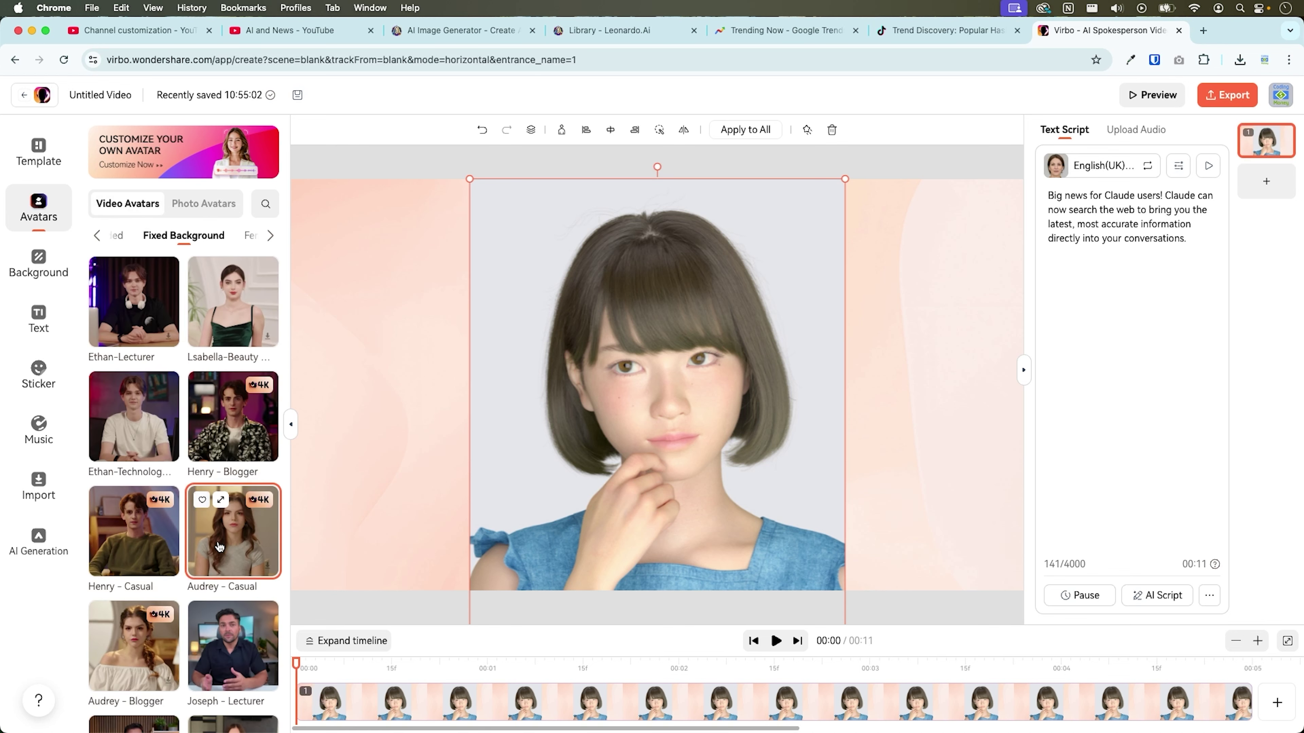
scroll(221, 560, "down", 2)
left_click(131, 362)
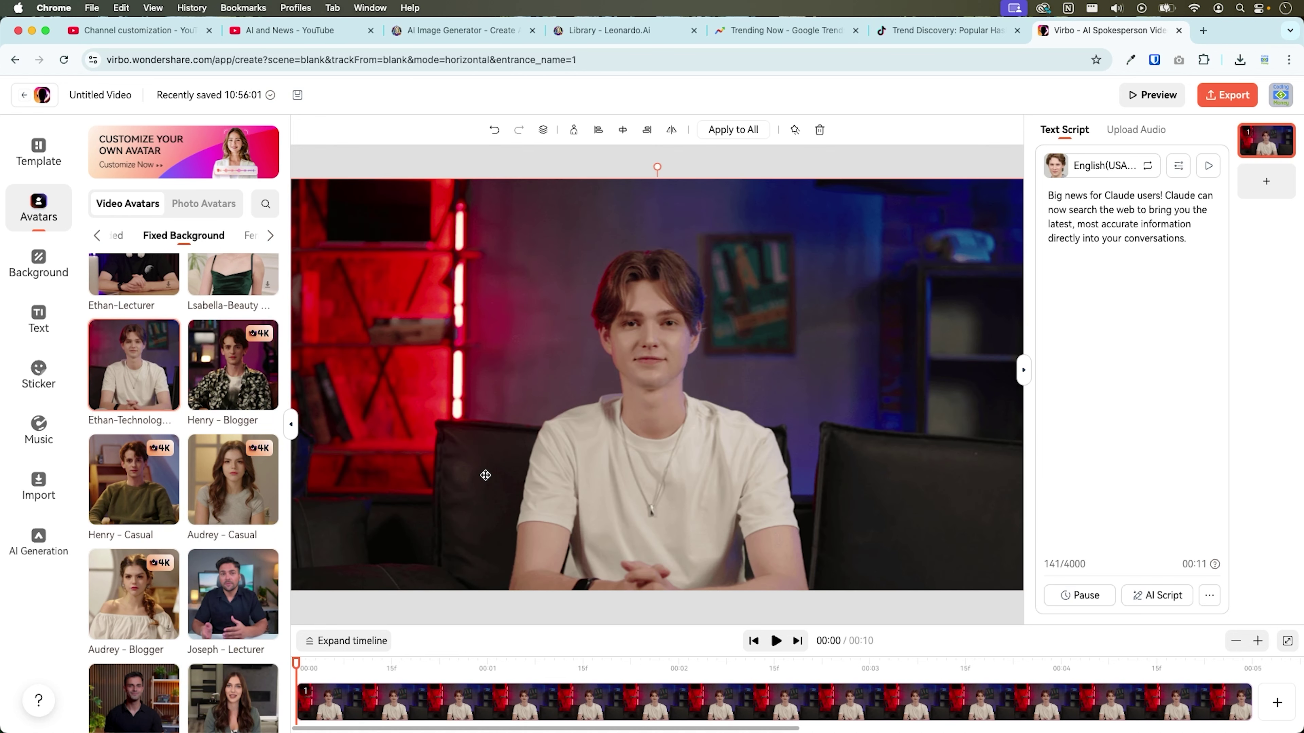
- Open the AI video generation options
left_click(50, 542)
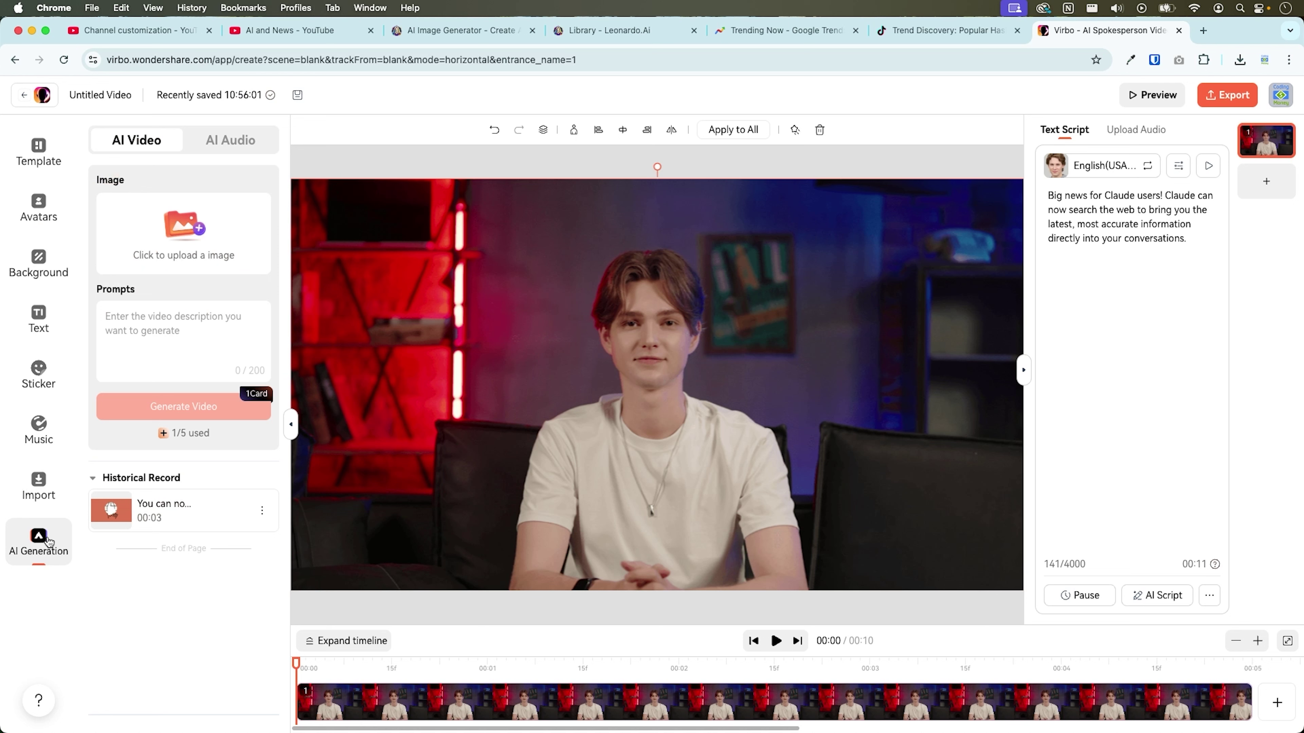